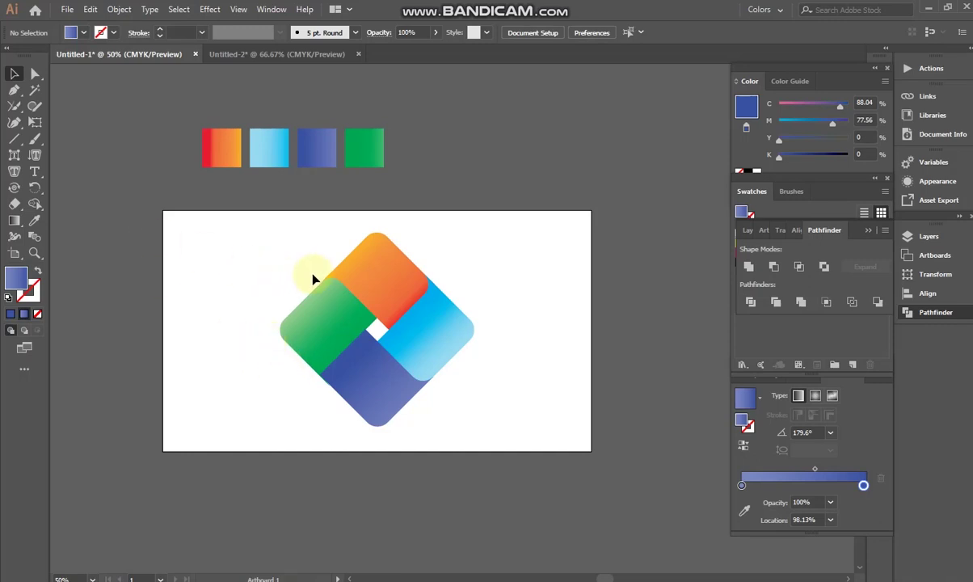
Scale the pinwheel logo down and park it above the artboard beside the gradient swatches.
drag(278, 234, 496, 401)
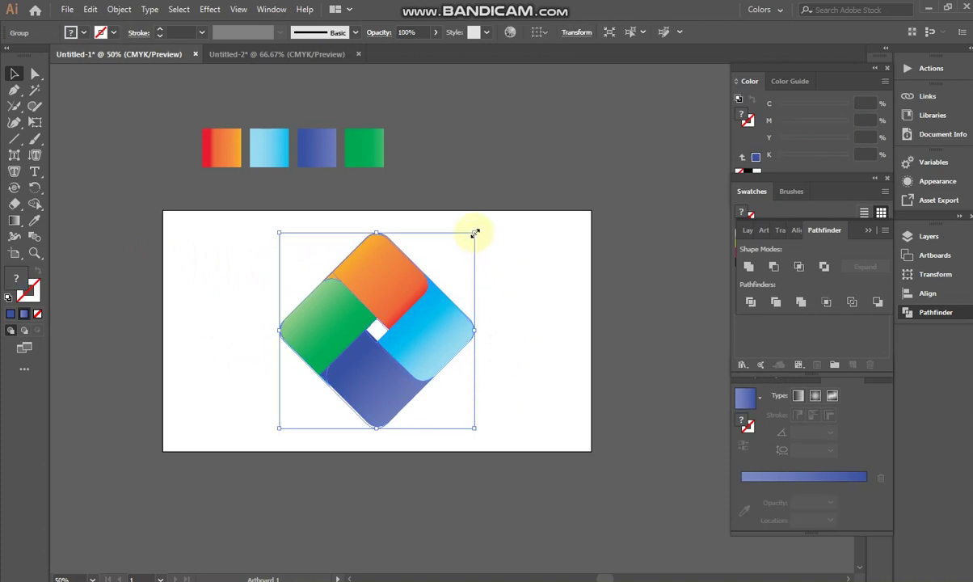
drag(475, 232, 384, 324)
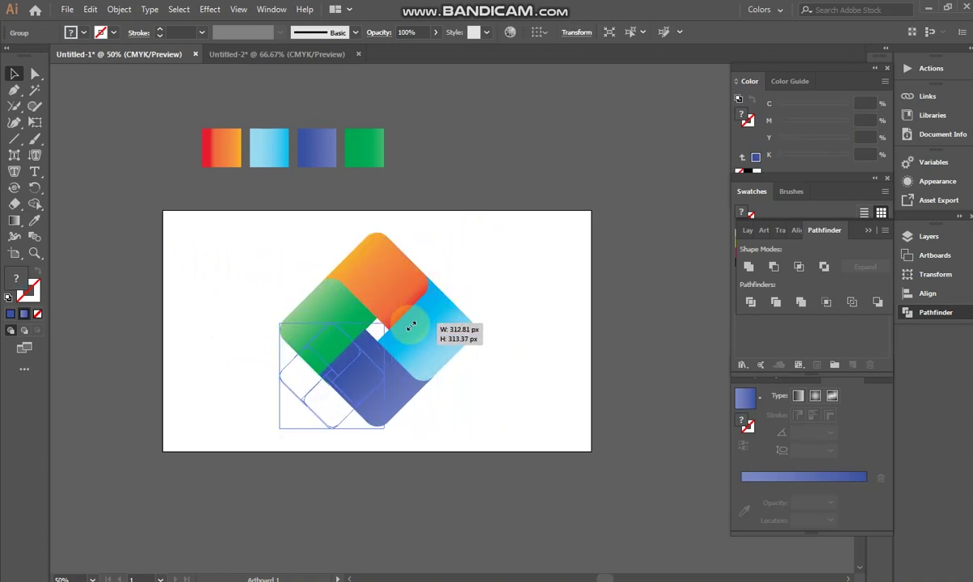
drag(328, 357, 462, 128)
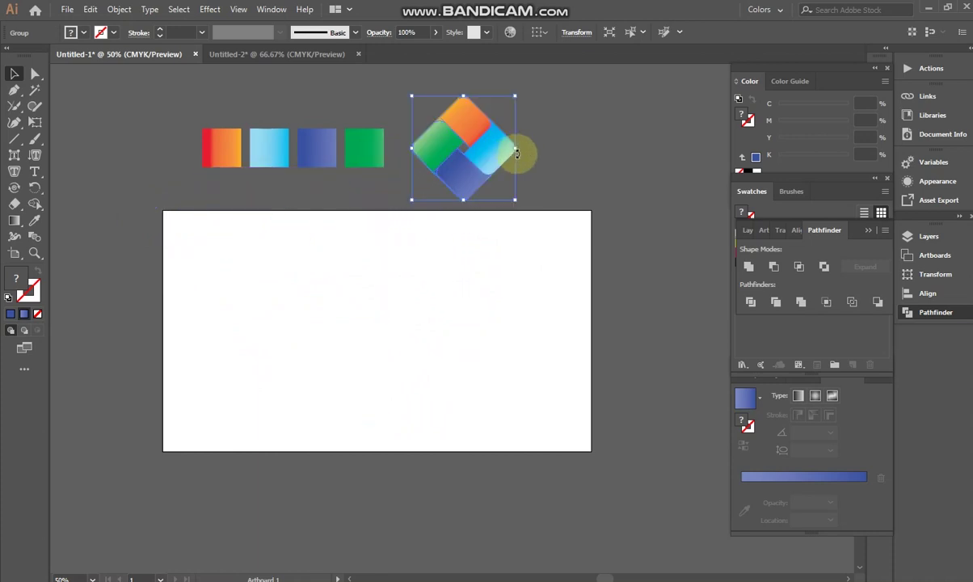
click(583, 143)
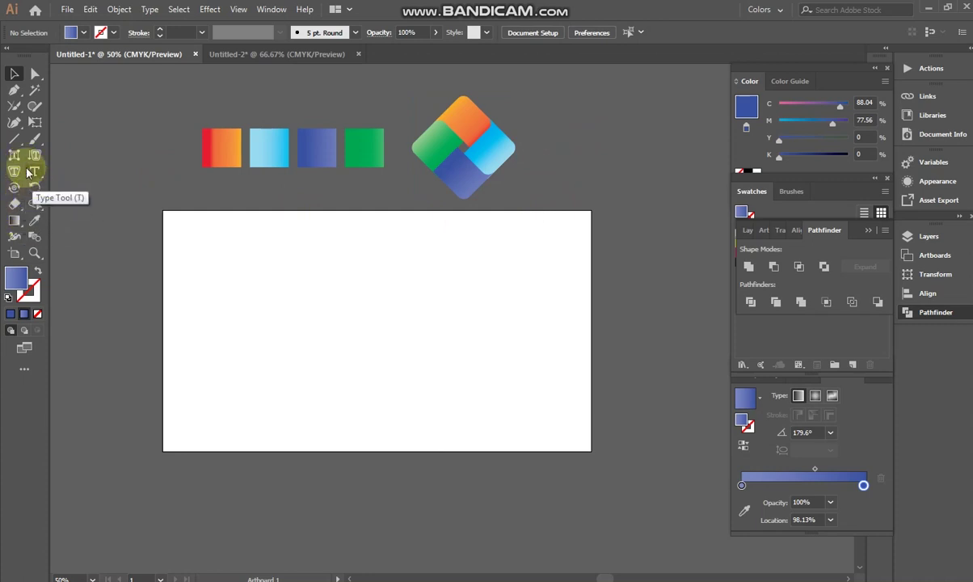
Draw a 589.44 px rounded square in the artboard centre with white fill and 1 pt black stroke.
click(14, 138)
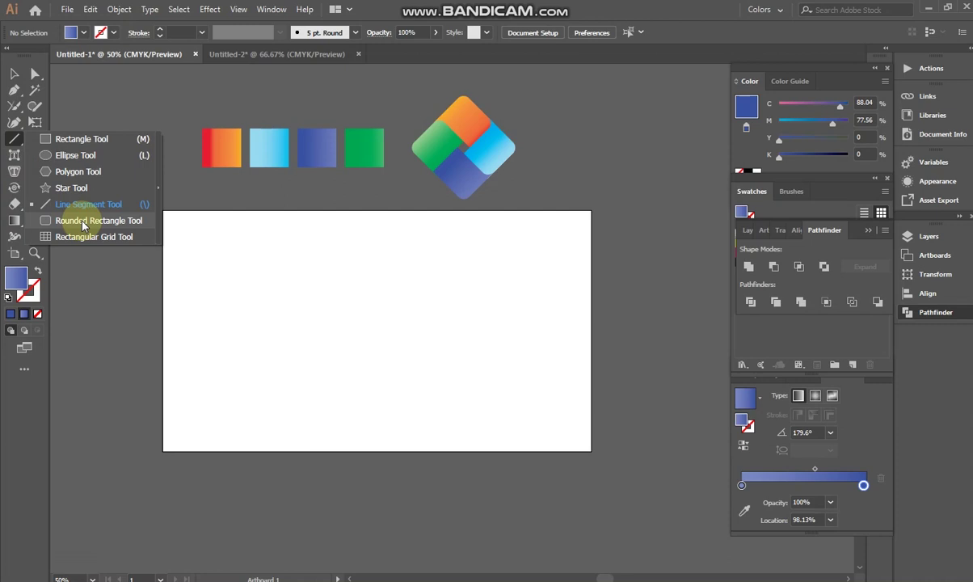
click(84, 224)
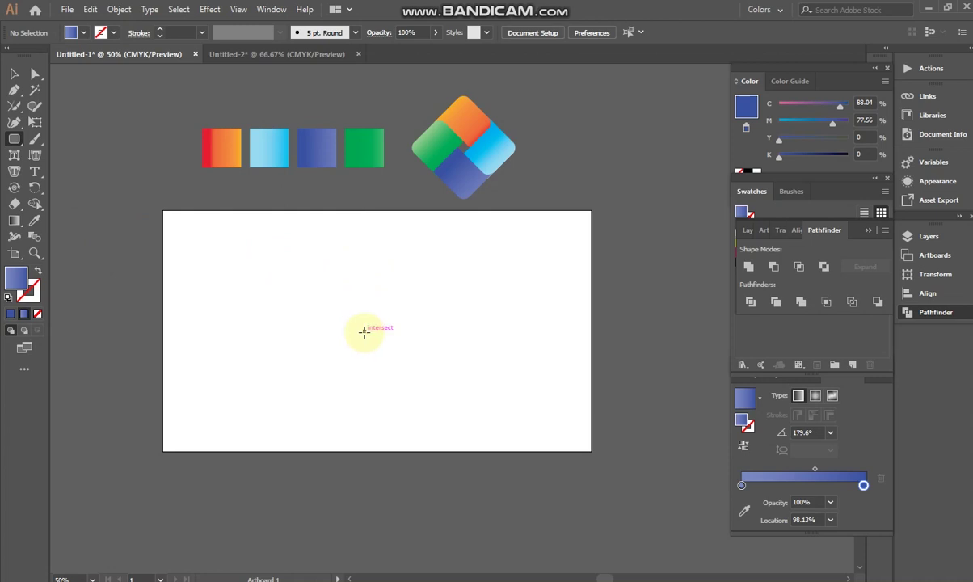
drag(363, 331, 461, 366)
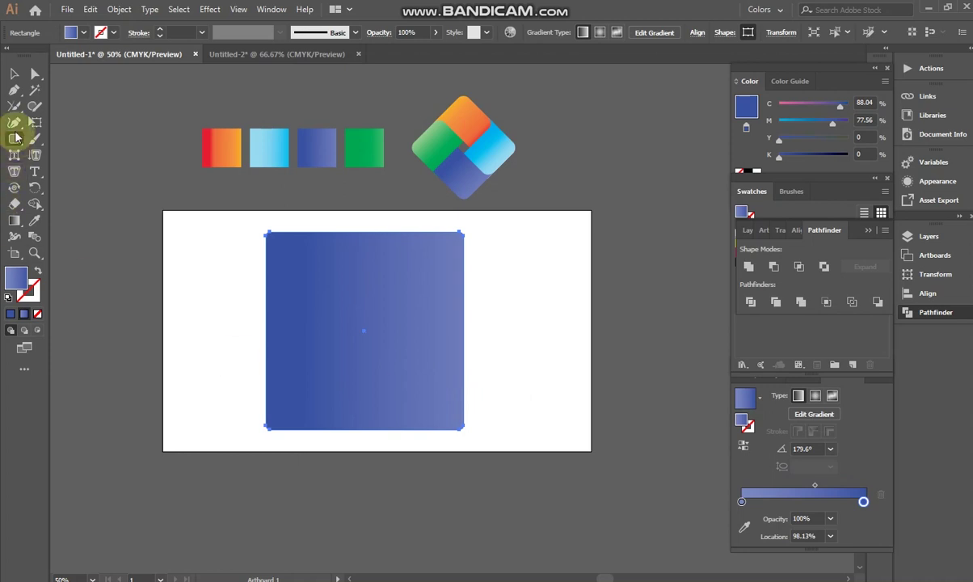
click(16, 73)
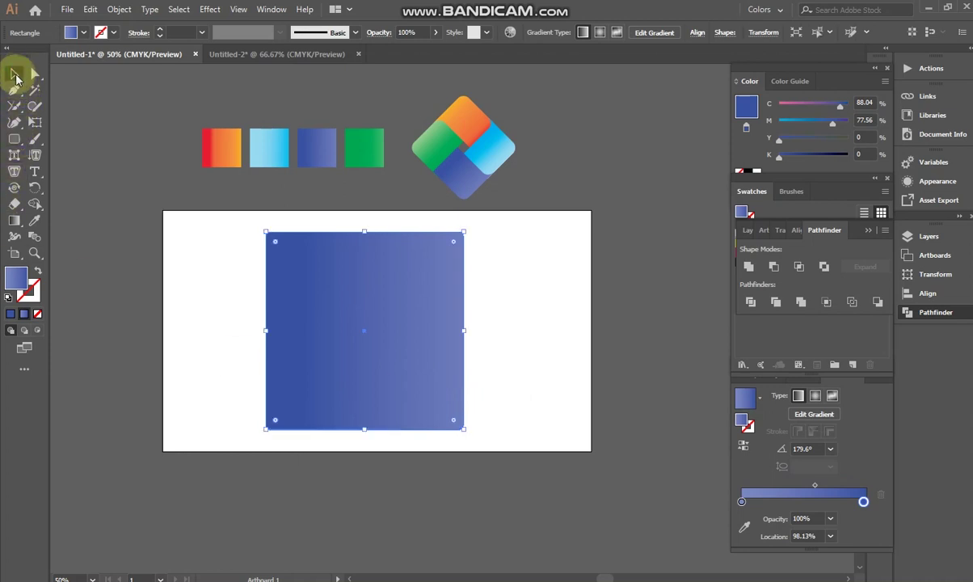
click(8, 299)
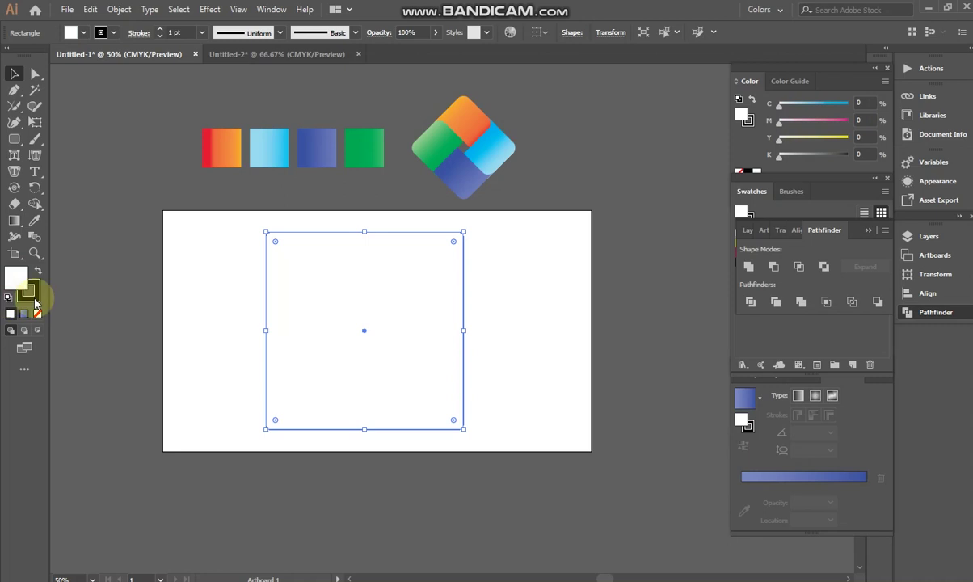
Copy the large square and paste an exact copy in place on top of it.
click(107, 139)
click(369, 300)
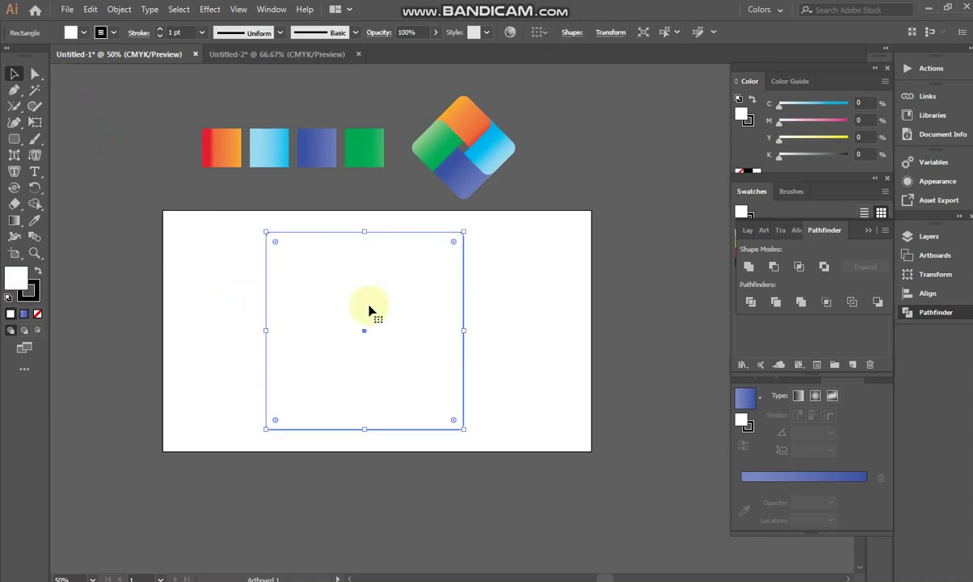
click(90, 10)
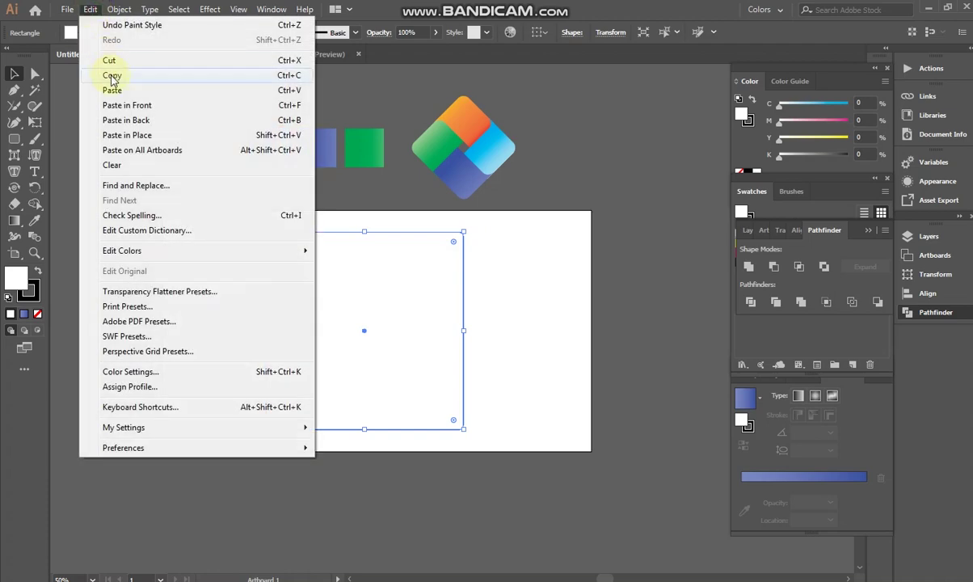
click(111, 75)
click(89, 9)
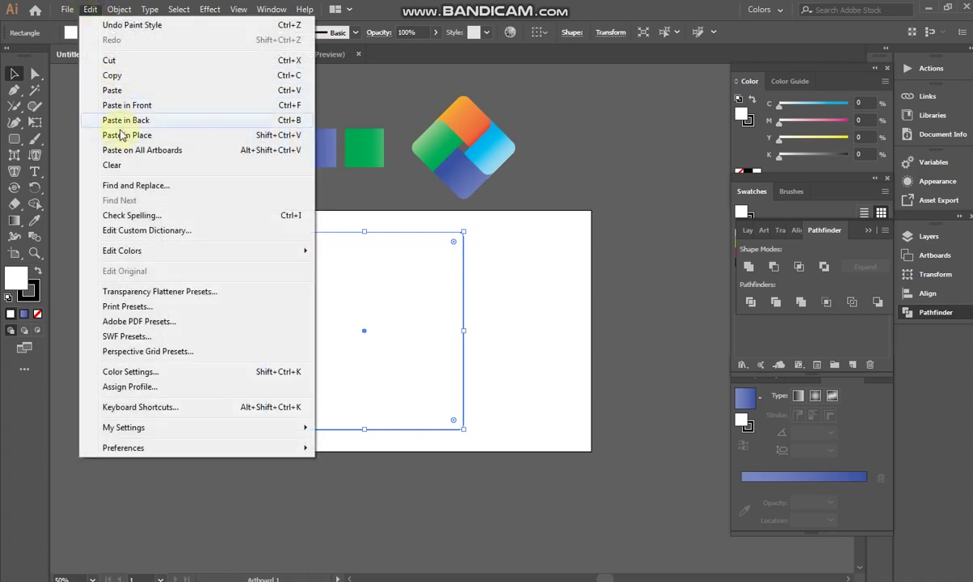
click(121, 137)
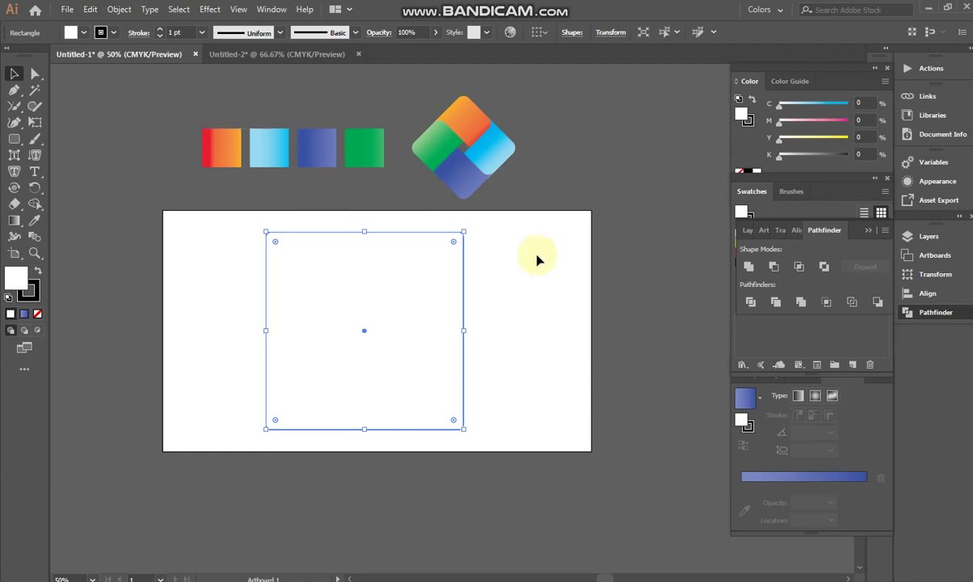
Scale the pasted copy from its centre to about 115.61 px, then select both squares.
drag(464, 232, 464, 232)
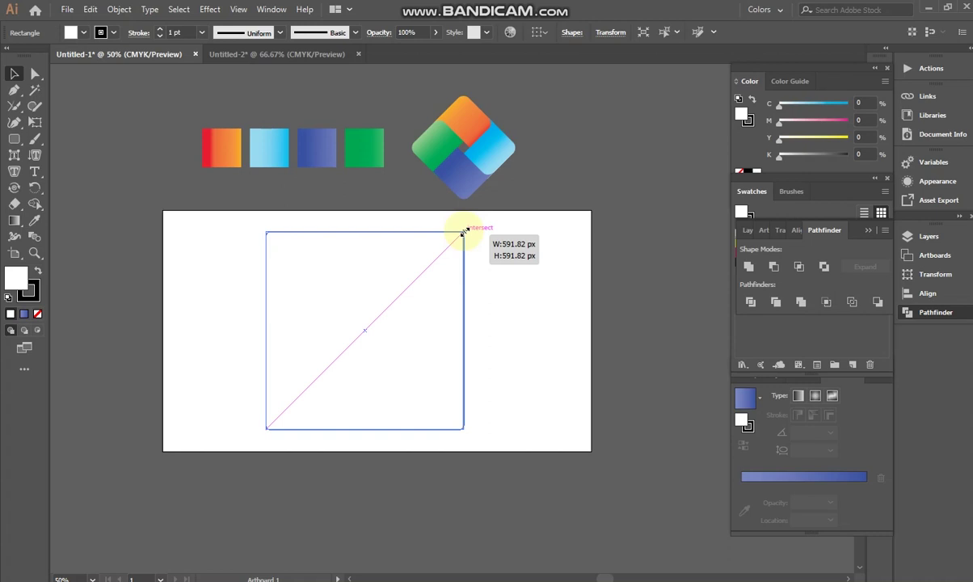
drag(463, 233, 384, 304)
click(530, 293)
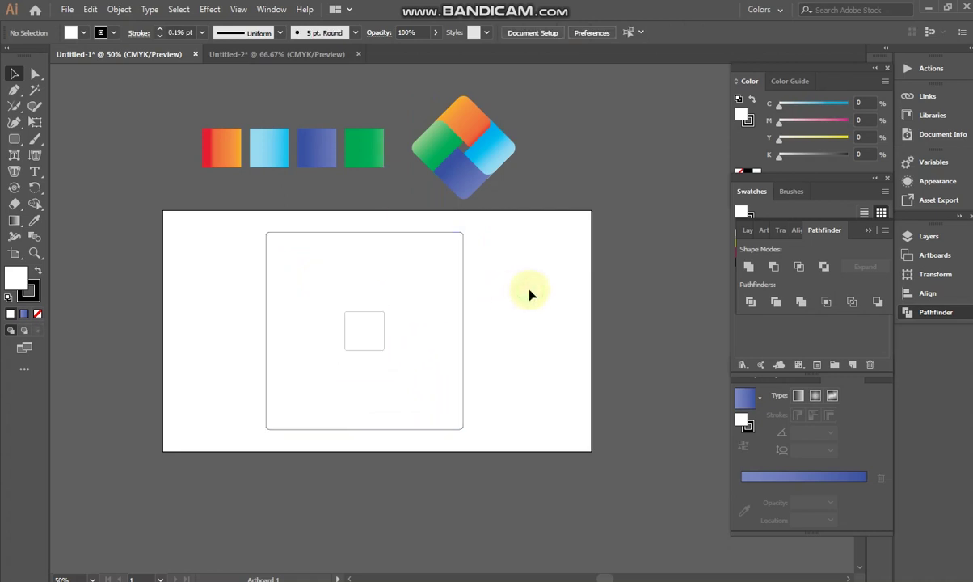
drag(233, 275, 393, 349)
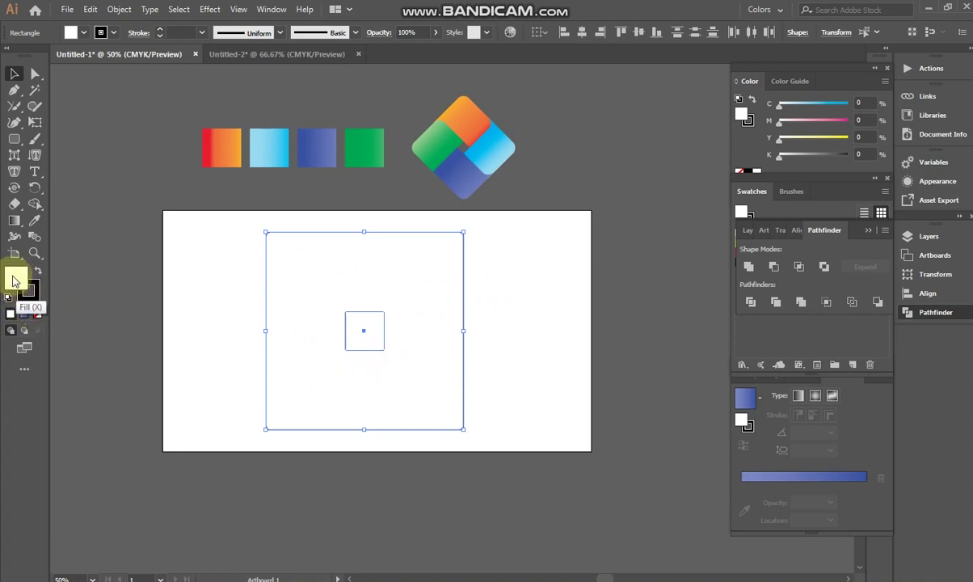
Set both squares' fill to None and round the large square's corners to about 66.43 px.
click(38, 315)
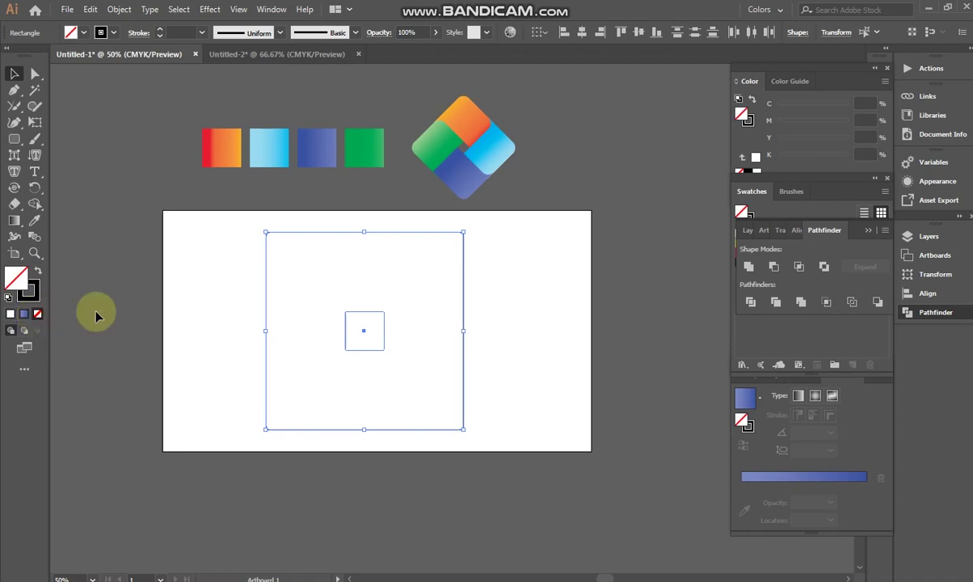
click(514, 307)
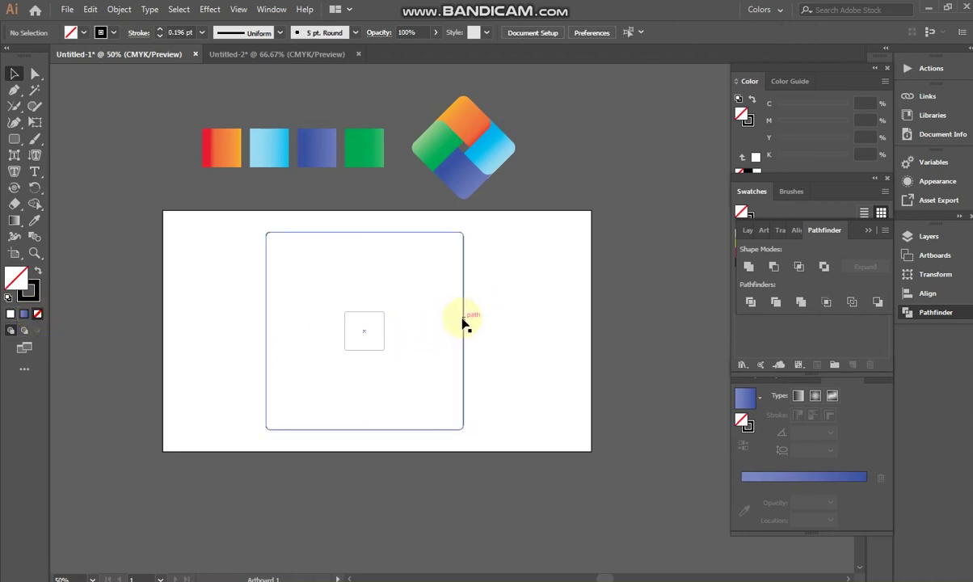
drag(429, 295, 387, 316)
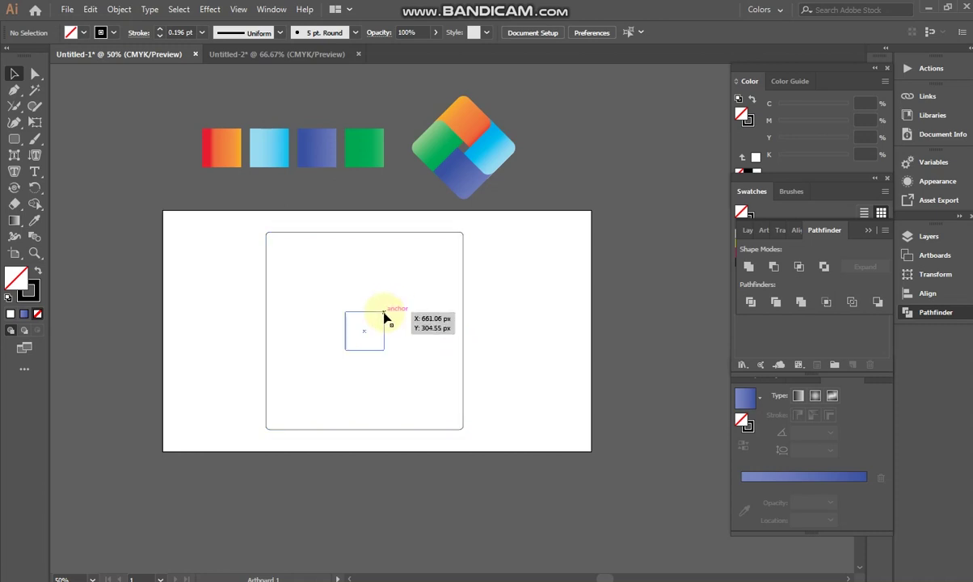
click(465, 297)
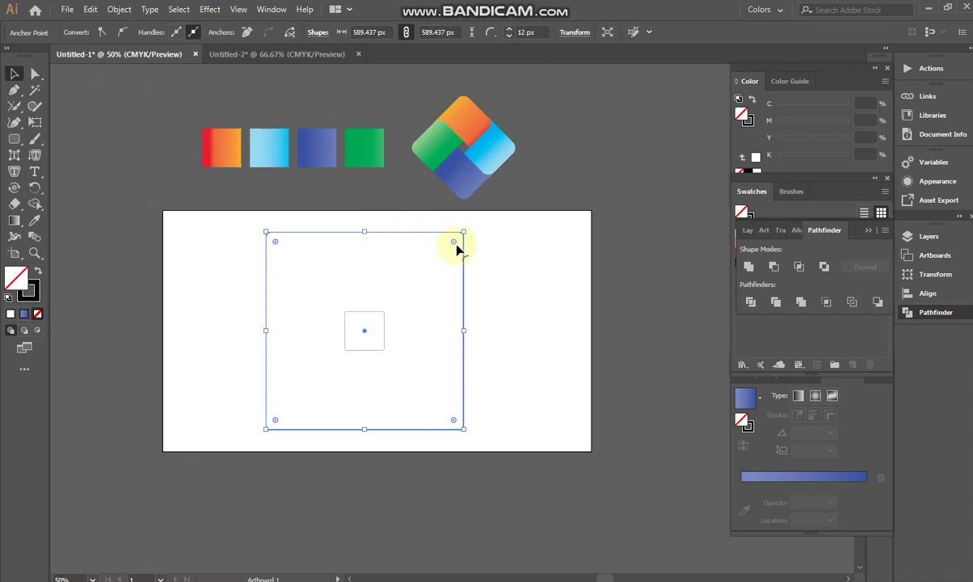
drag(453, 243, 441, 257)
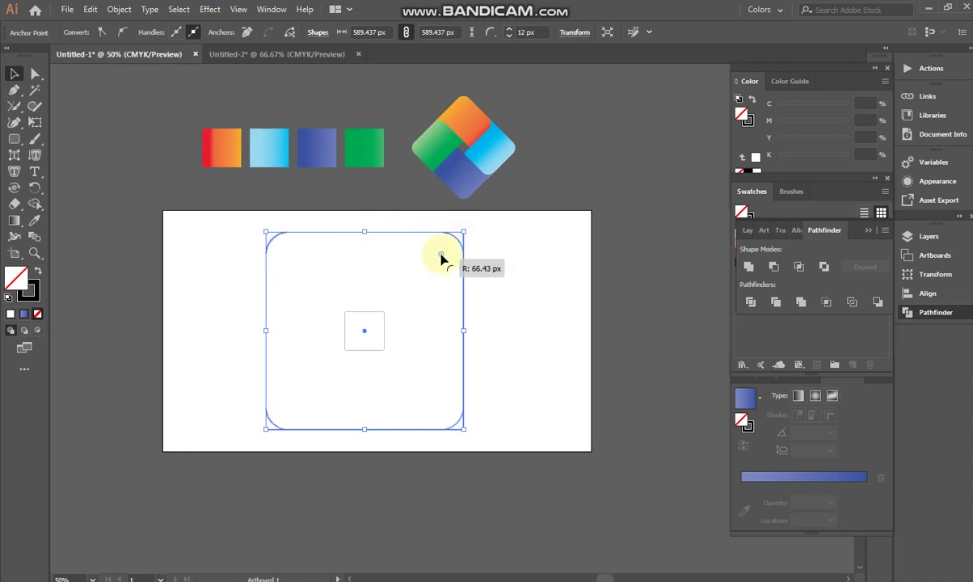
click(539, 287)
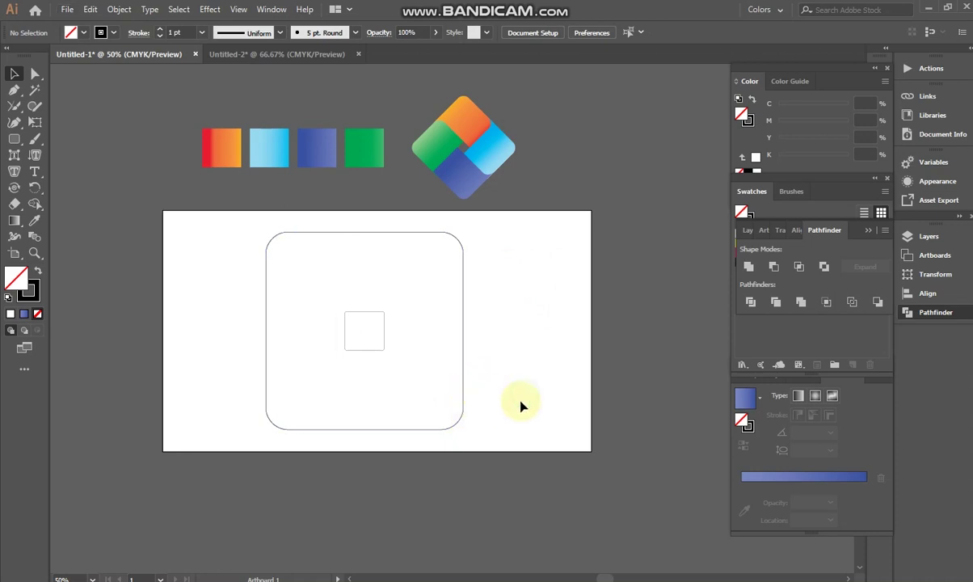
Duplicate the large rounded square in place and drag the copy about 236.92 px left.
scroll(521, 406, up, 1)
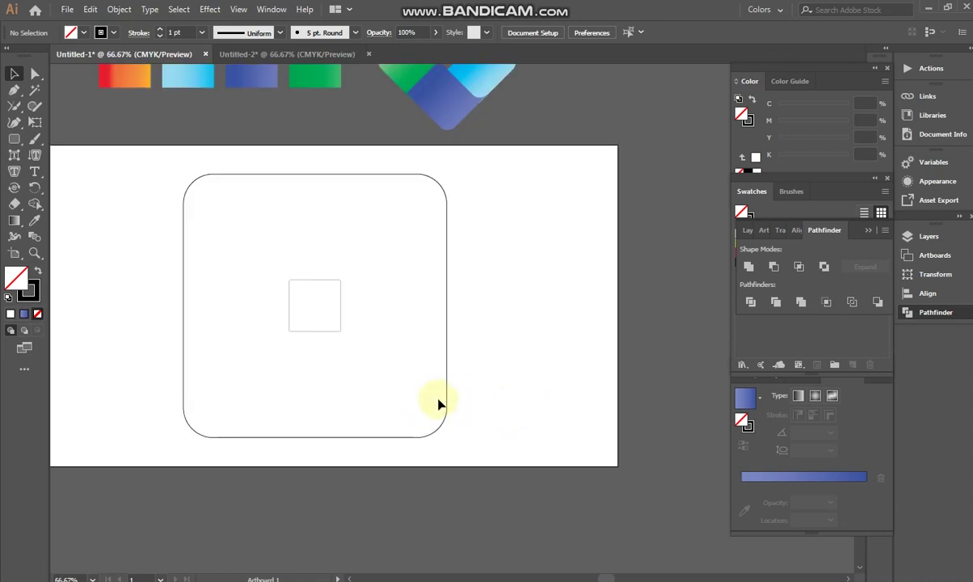
drag(412, 375, 473, 413)
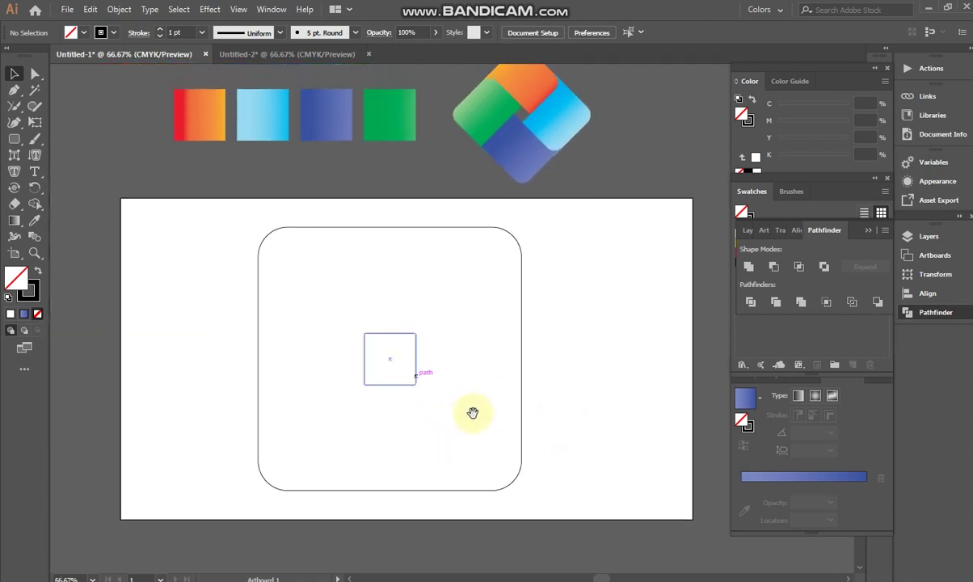
click(521, 403)
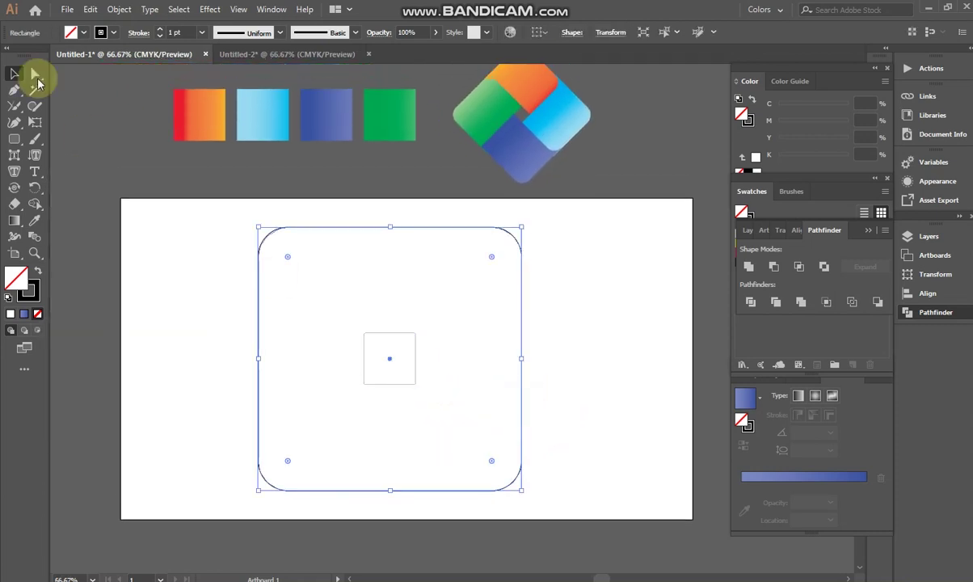
click(90, 9)
click(109, 74)
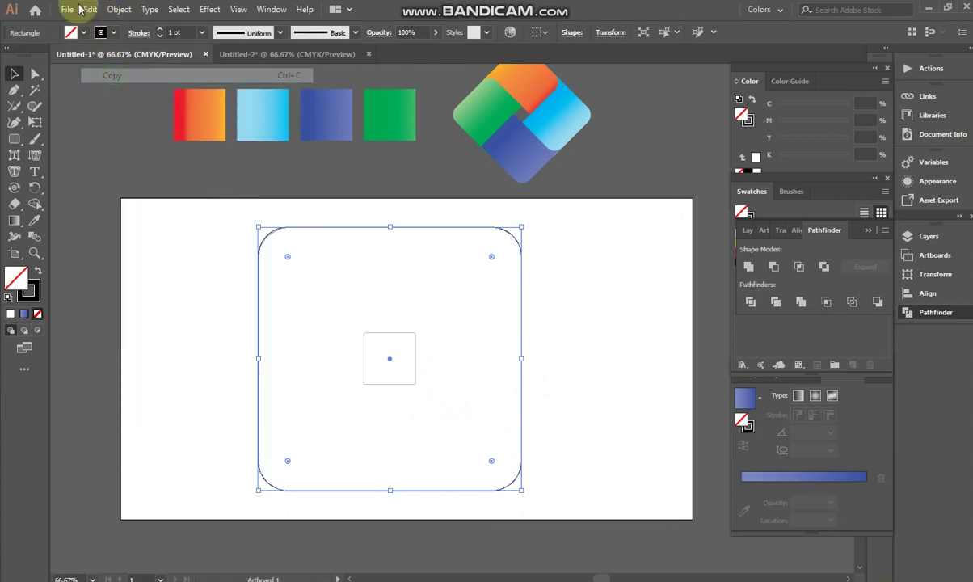
click(90, 9)
click(125, 129)
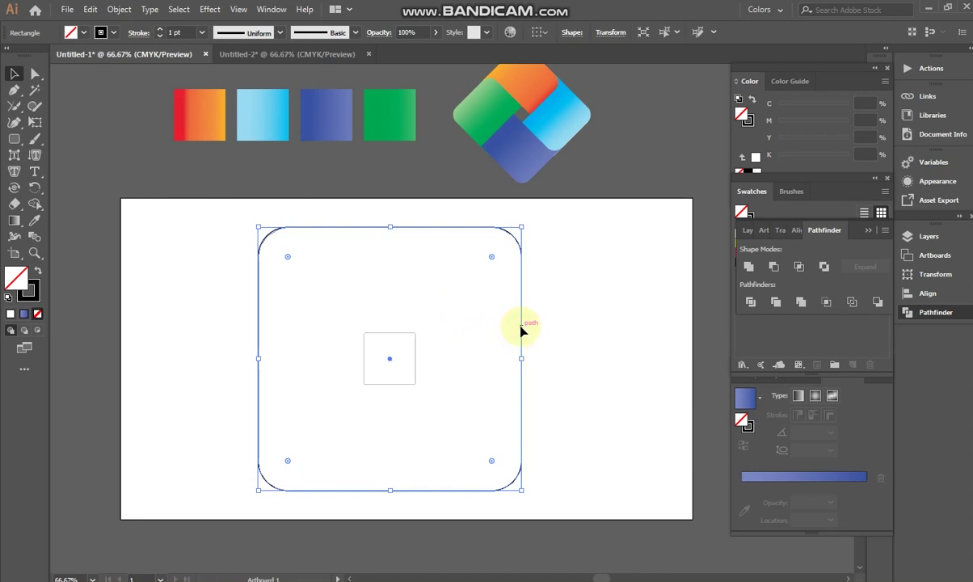
drag(521, 329, 418, 330)
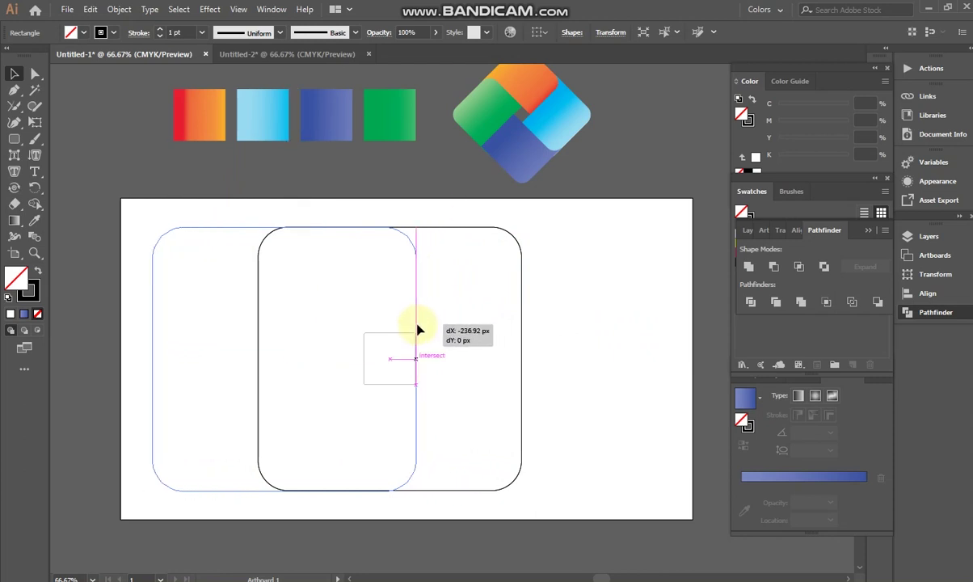
Drop the copy left, flush with the small square's edge, and select all three shapes.
drag(418, 329, 418, 331)
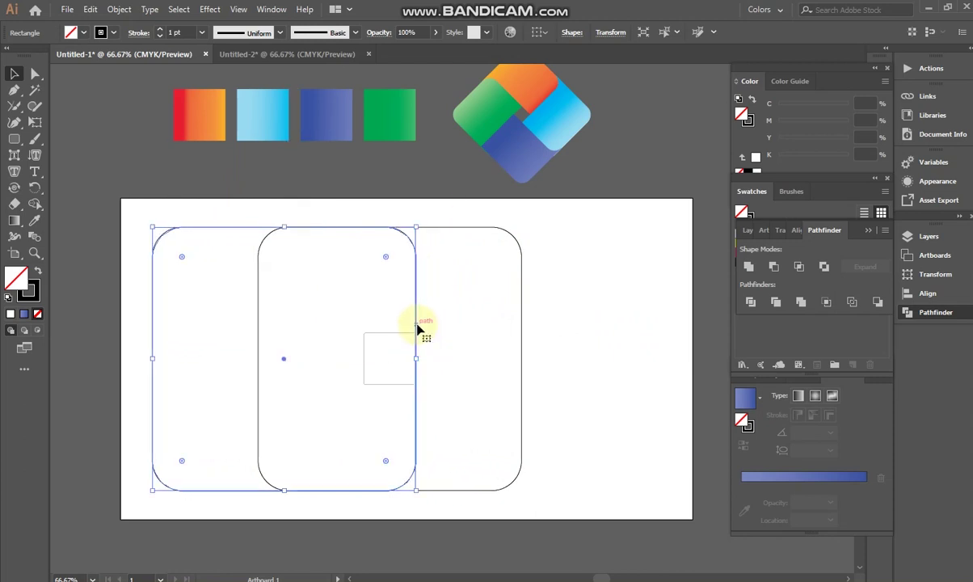
click(585, 355)
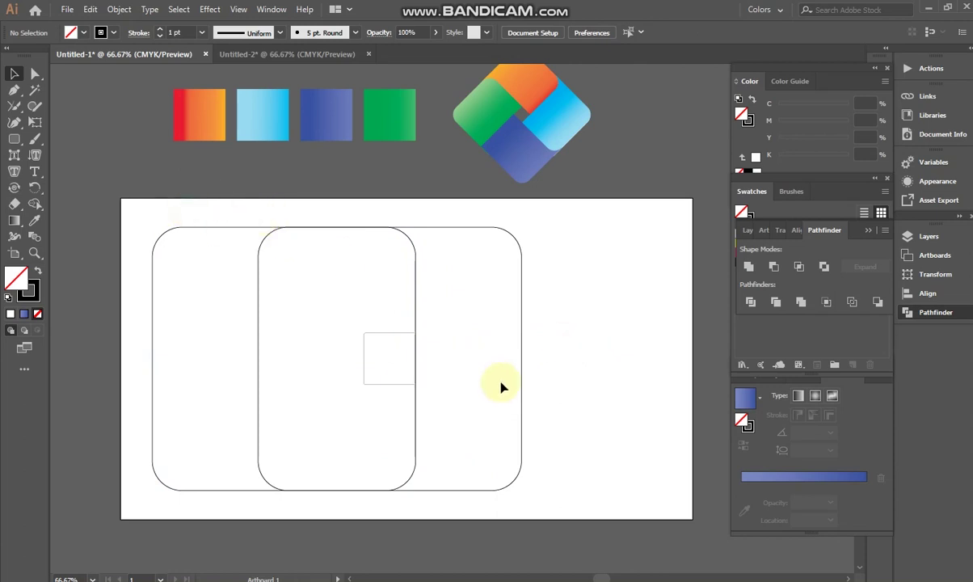
click(14, 73)
drag(181, 212, 488, 367)
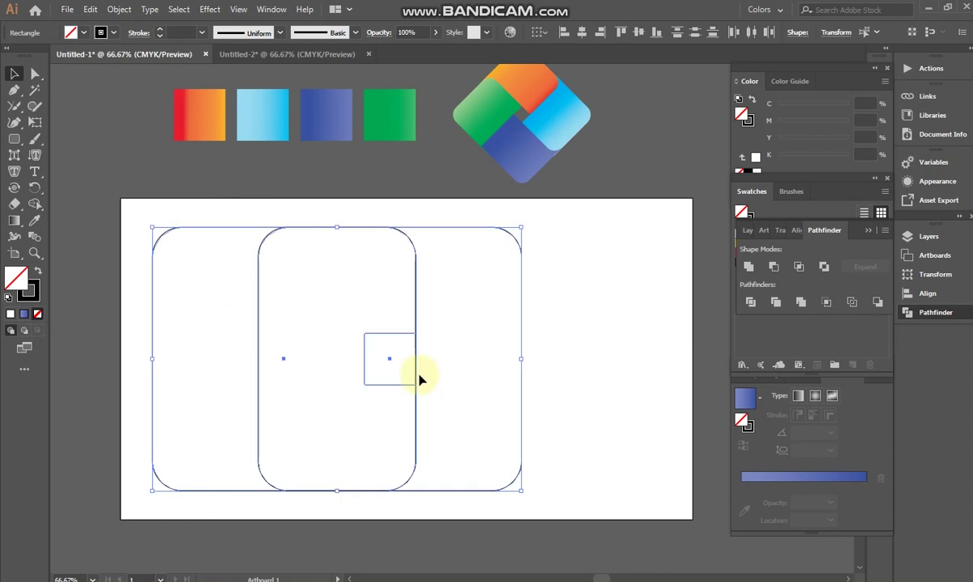
click(480, 351)
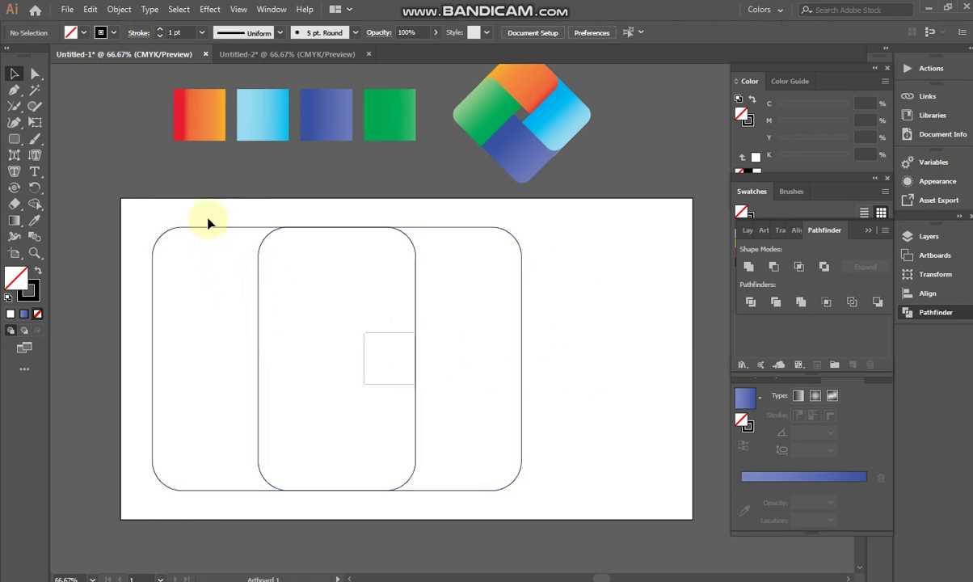
drag(221, 215, 369, 440)
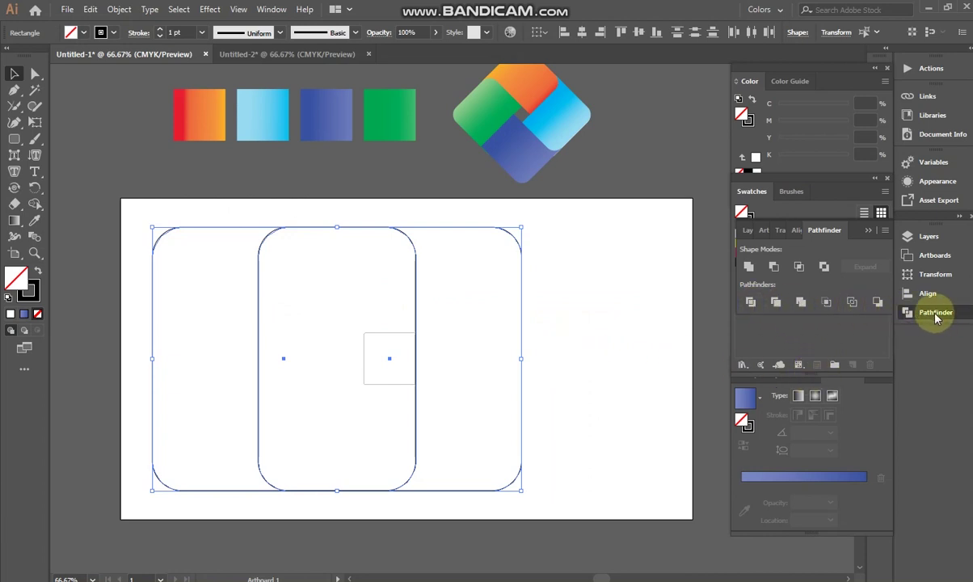
Divide the overlapping shapes with Pathfinder and ungroup the resulting pieces.
click(267, 10)
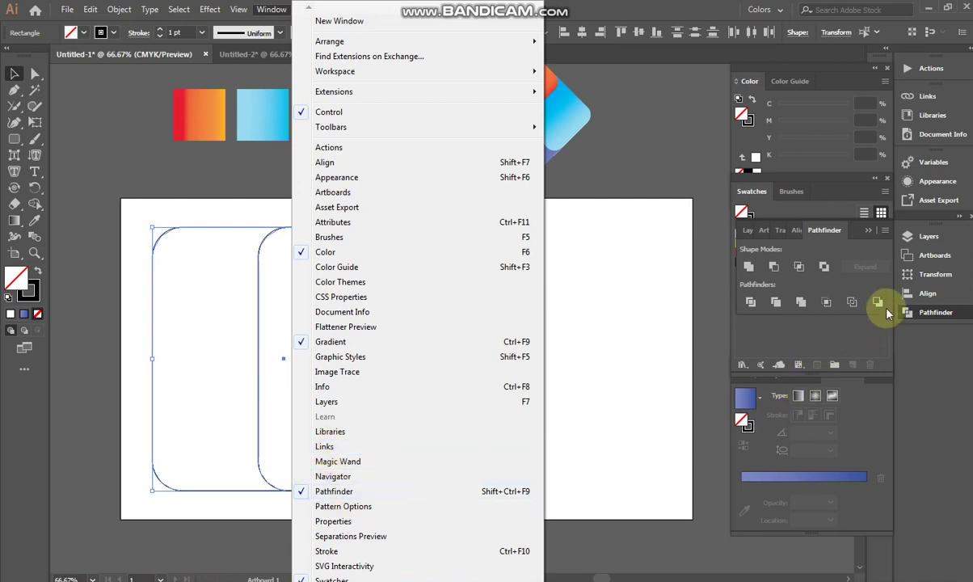
click(750, 302)
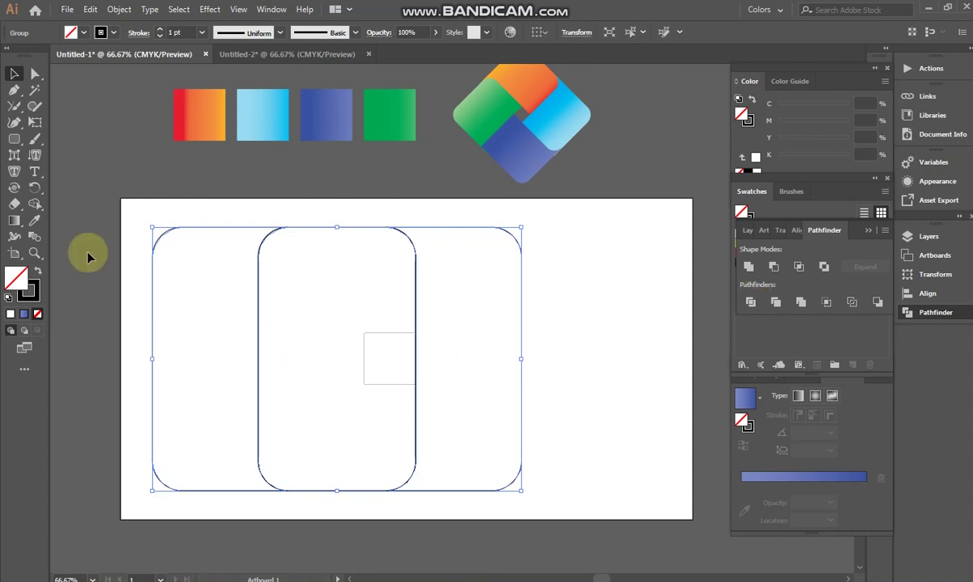
click(570, 289)
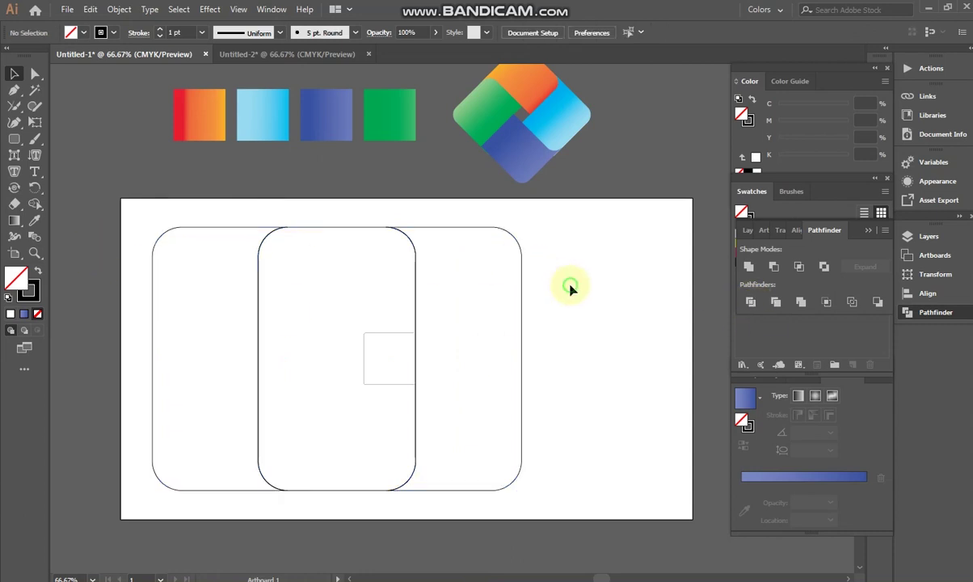
click(232, 231)
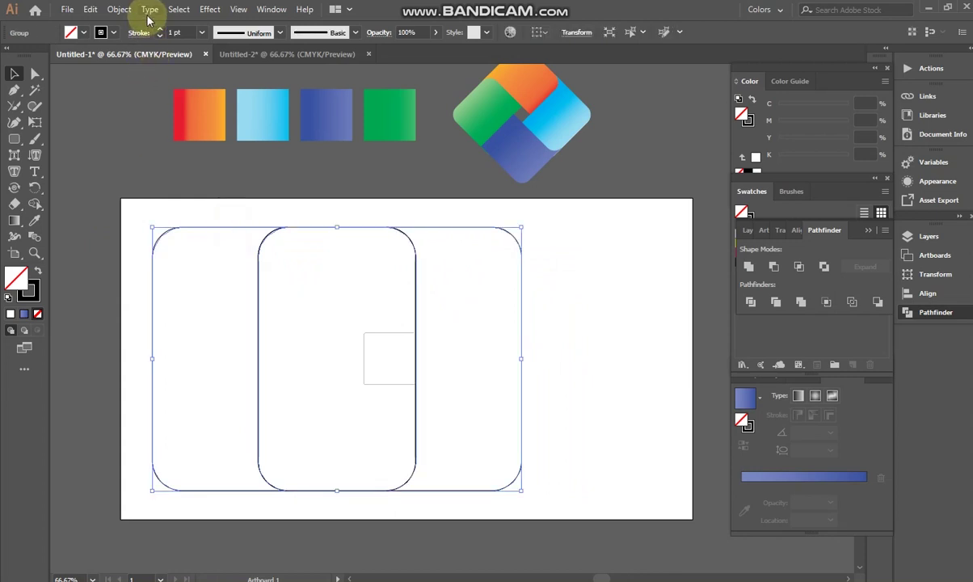
click(117, 11)
click(144, 75)
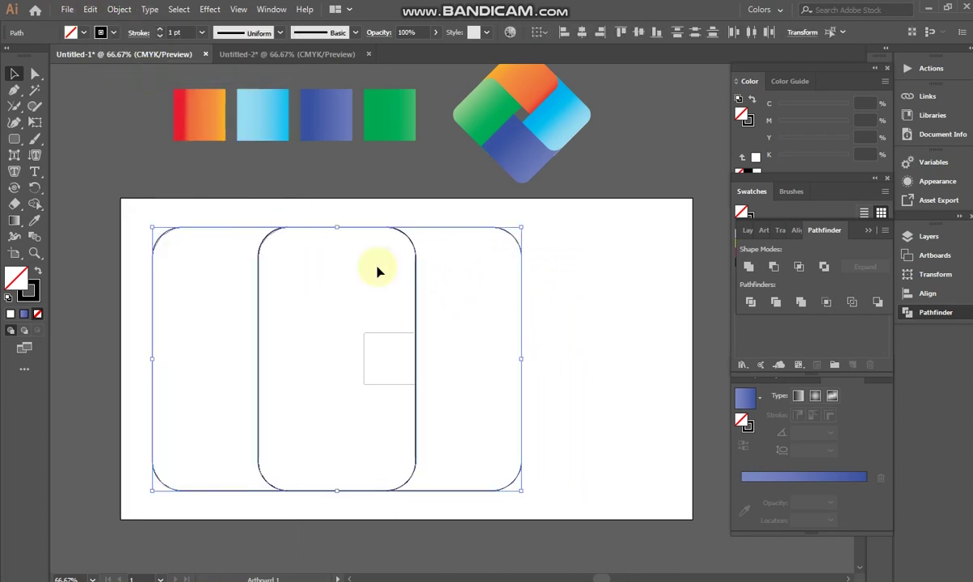
Delete the leftmost divided piece and reselect the remaining right rounded piece.
click(587, 327)
click(186, 233)
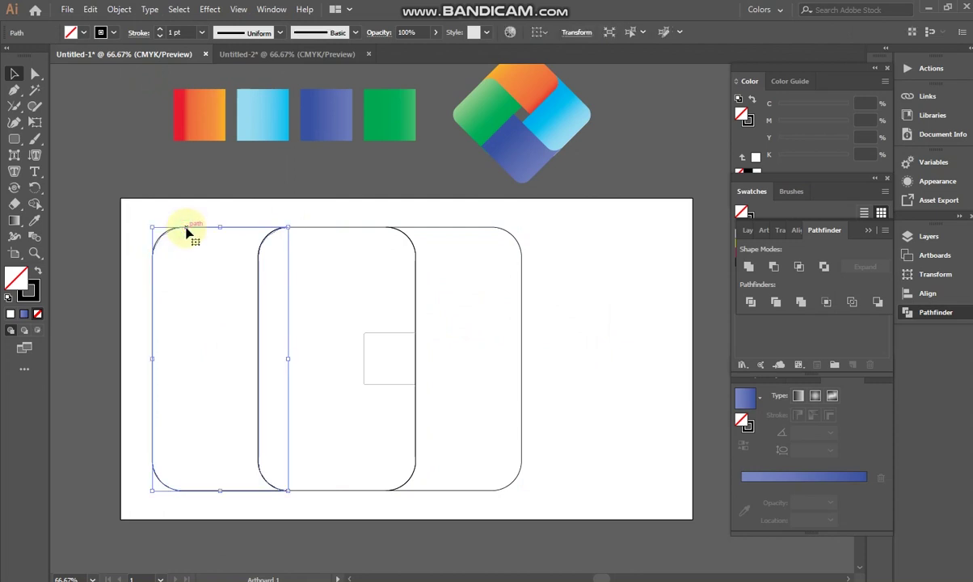
key(Delete)
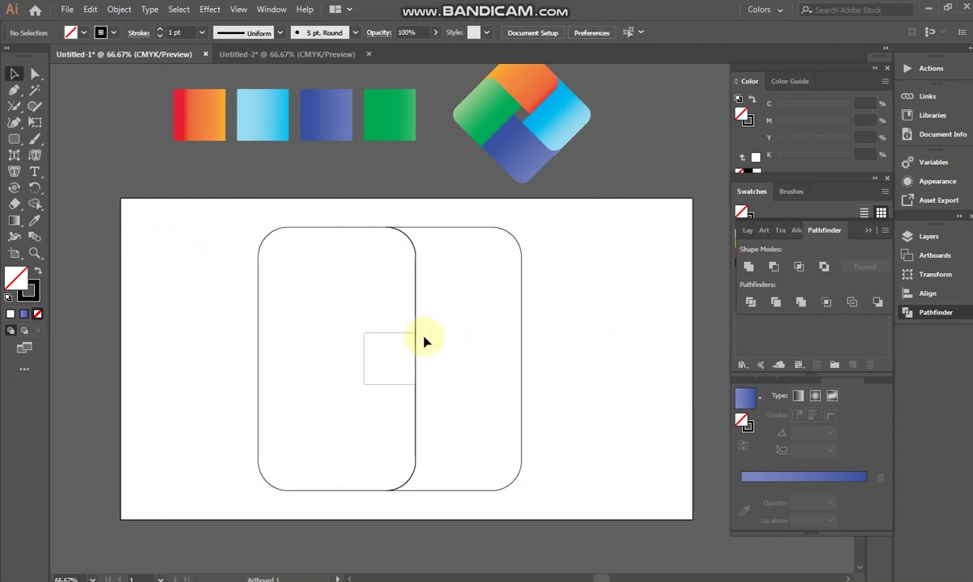
click(521, 373)
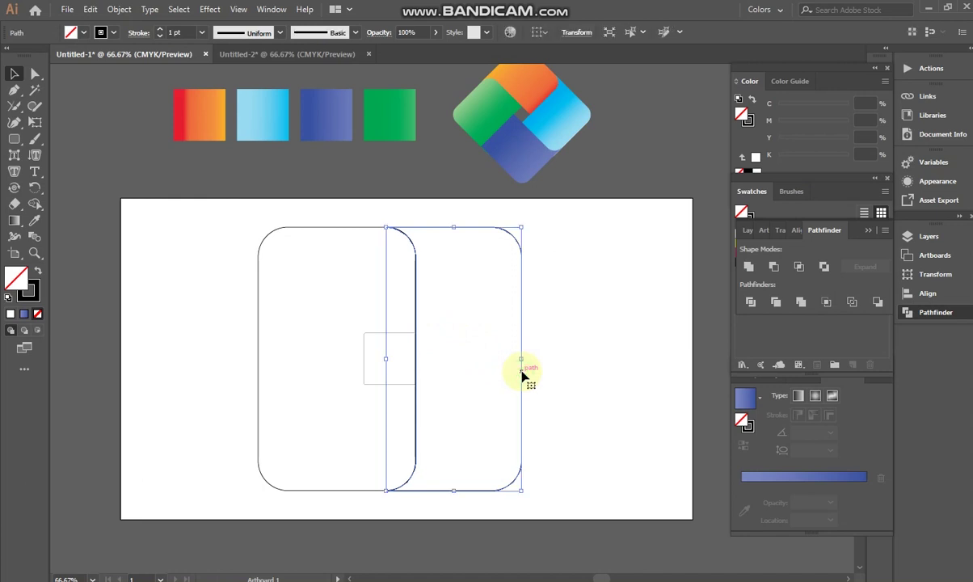
click(646, 355)
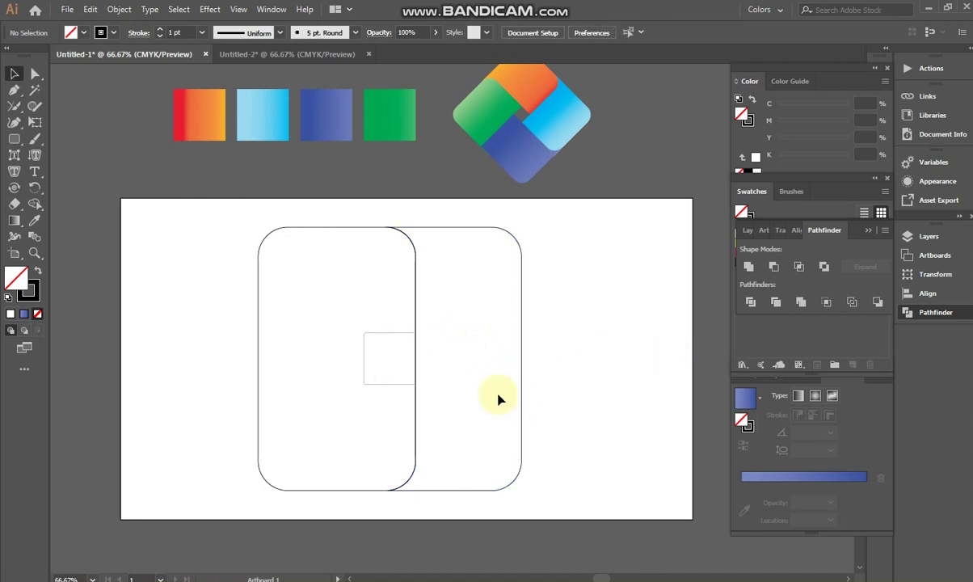
click(415, 450)
click(477, 490)
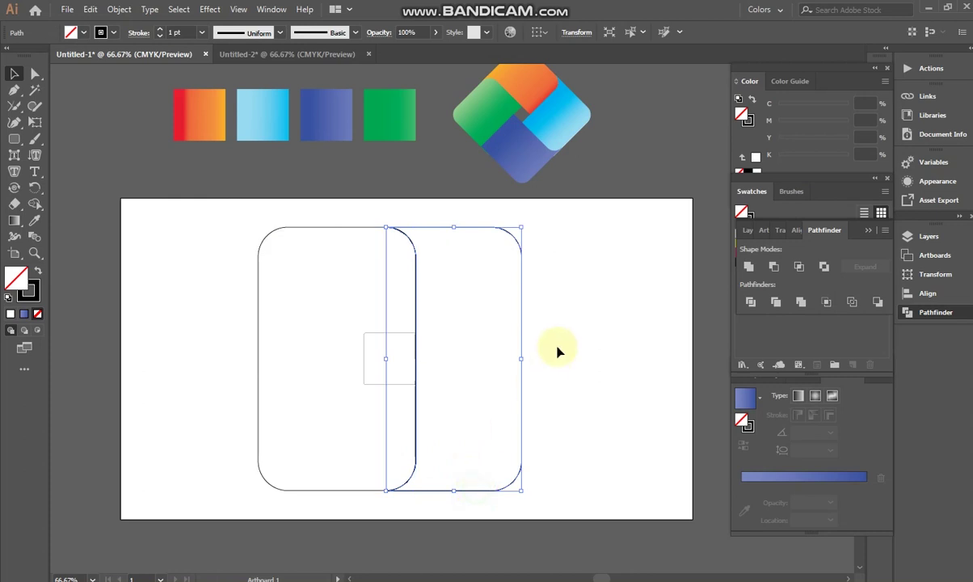
click(14, 139)
click(63, 207)
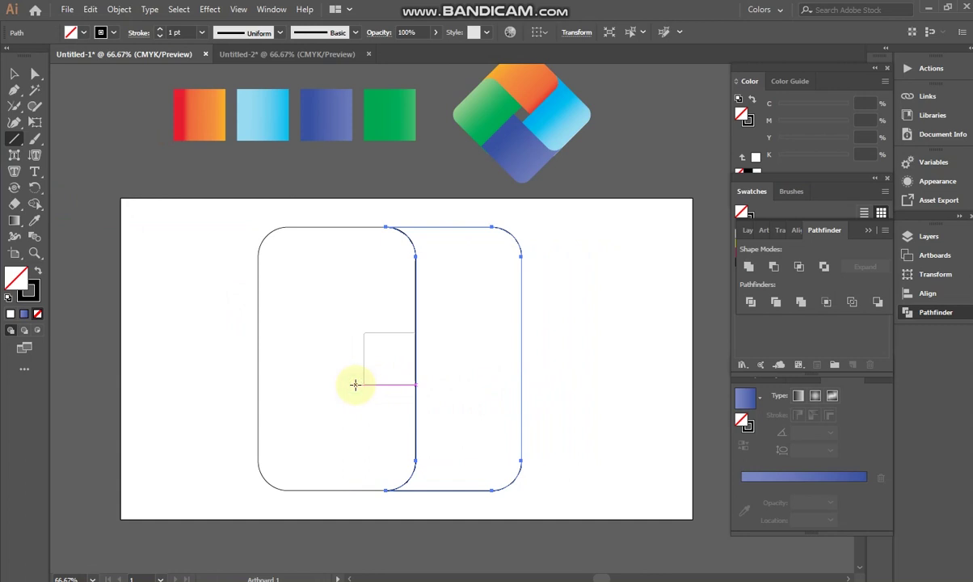
Divide the right piece with a horizontal line along the small square's bottom edge.
drag(354, 385, 530, 384)
key(v)
click(549, 408)
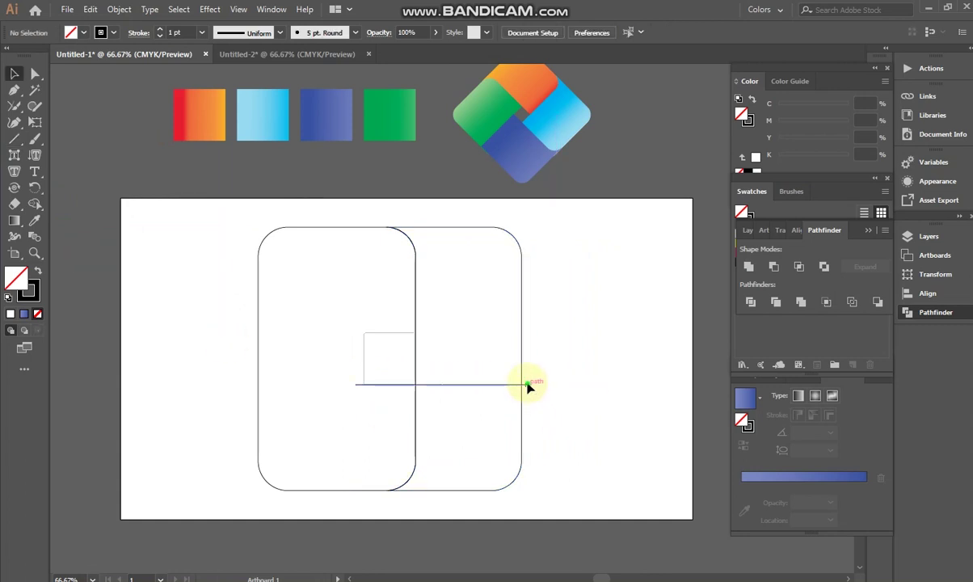
click(527, 386)
shift+click(521, 419)
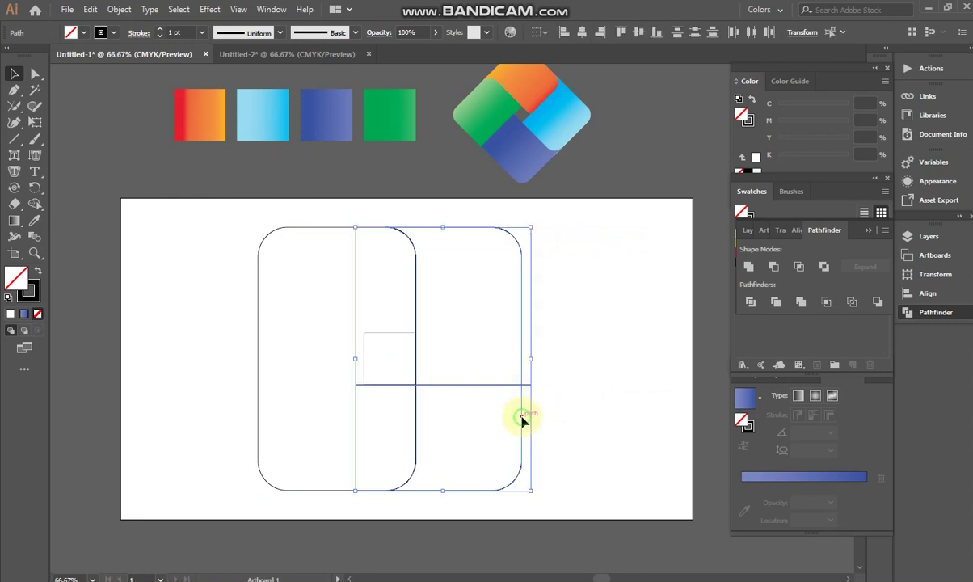
click(751, 303)
click(586, 408)
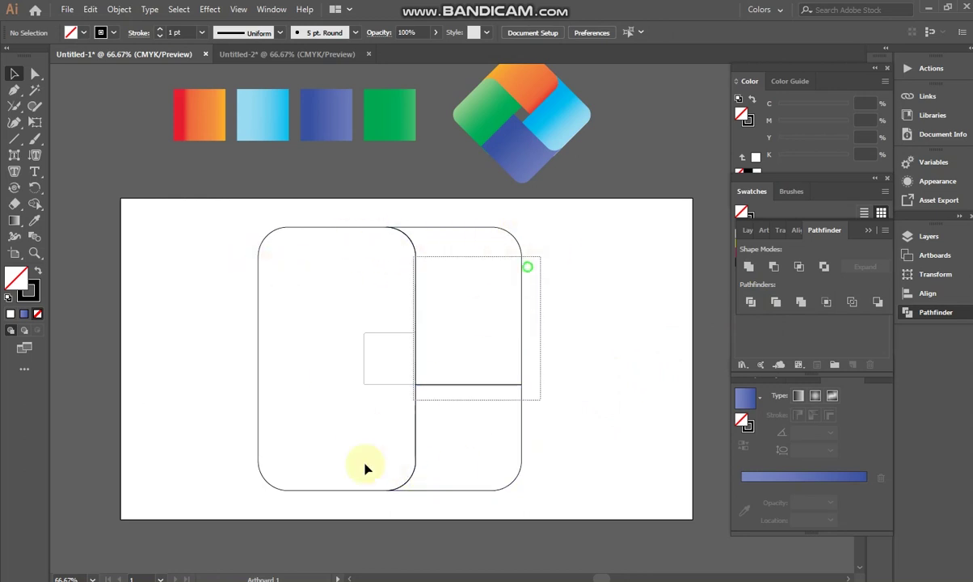
Ungroup all divided pieces, undo an accidental delete of the bottom-right piece, and reselect everything.
key(ctrl+a)
click(119, 9)
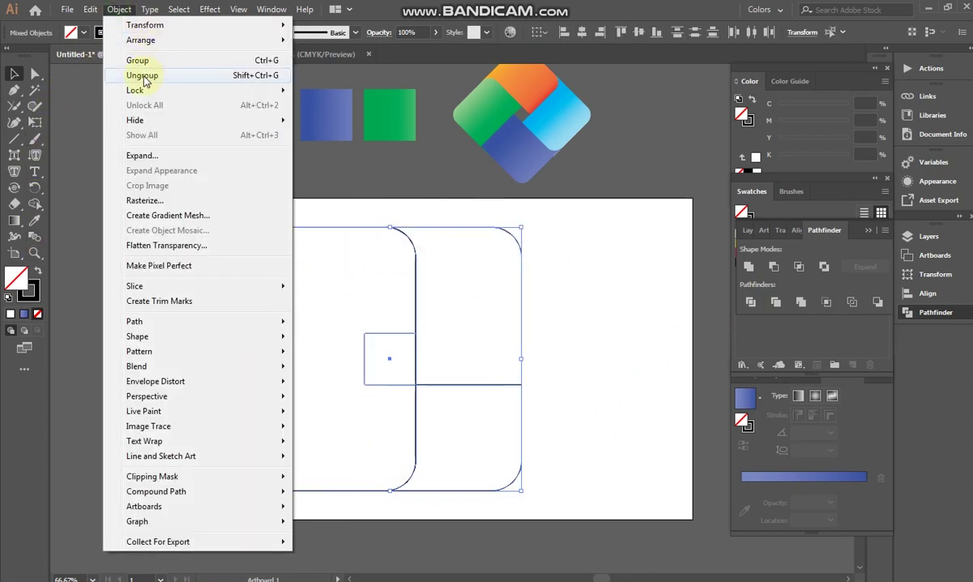
click(145, 77)
click(184, 301)
click(414, 480)
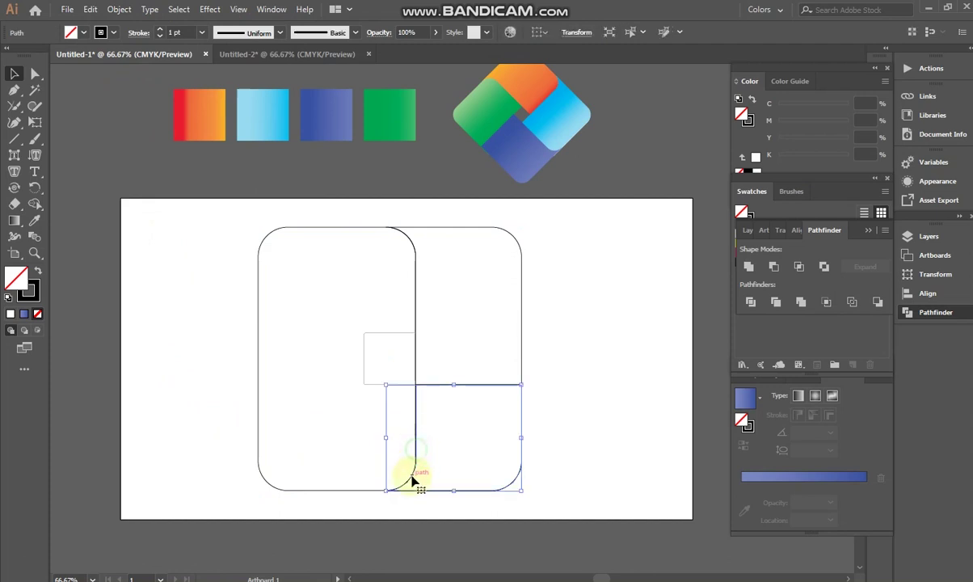
key(Delete)
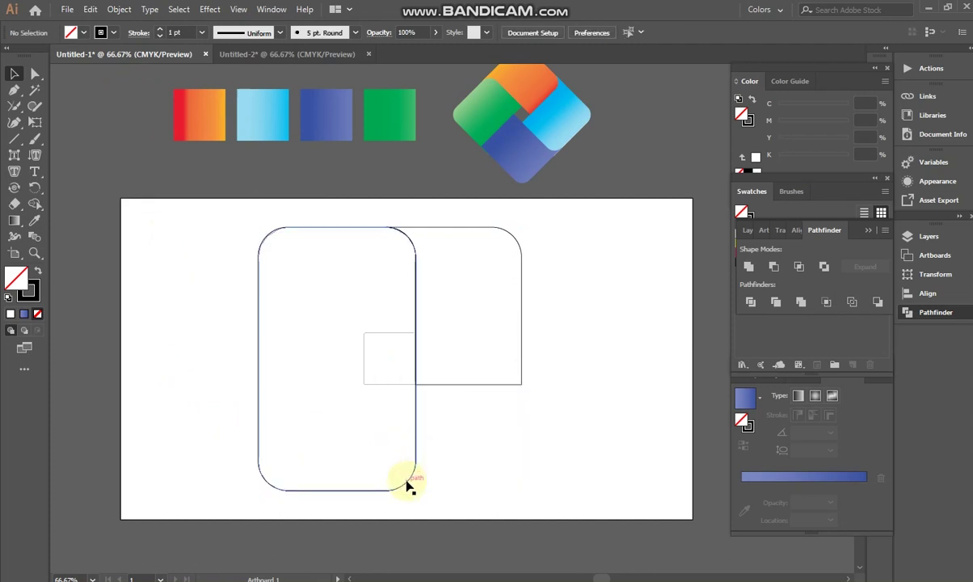
key(ctrl+z)
click(554, 448)
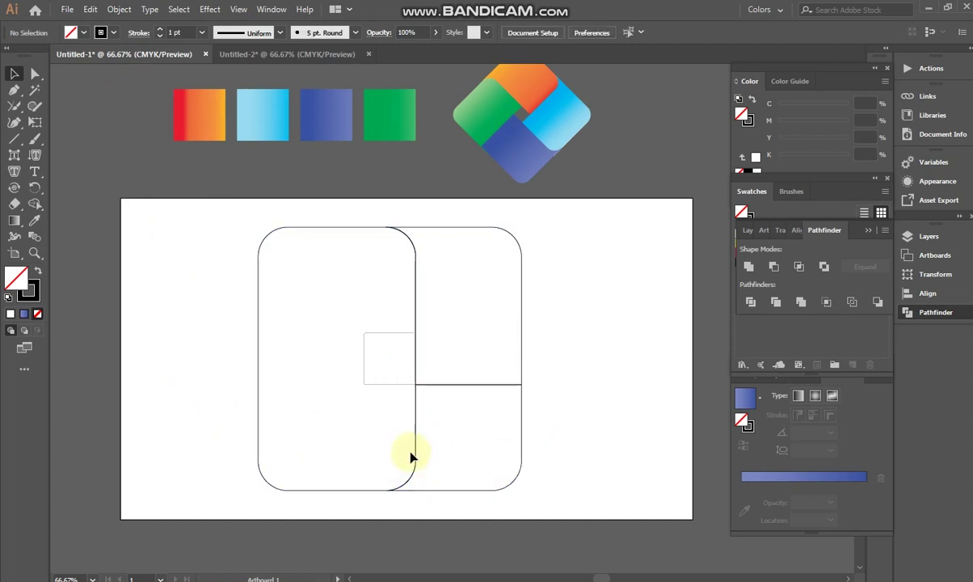
drag(167, 211, 566, 445)
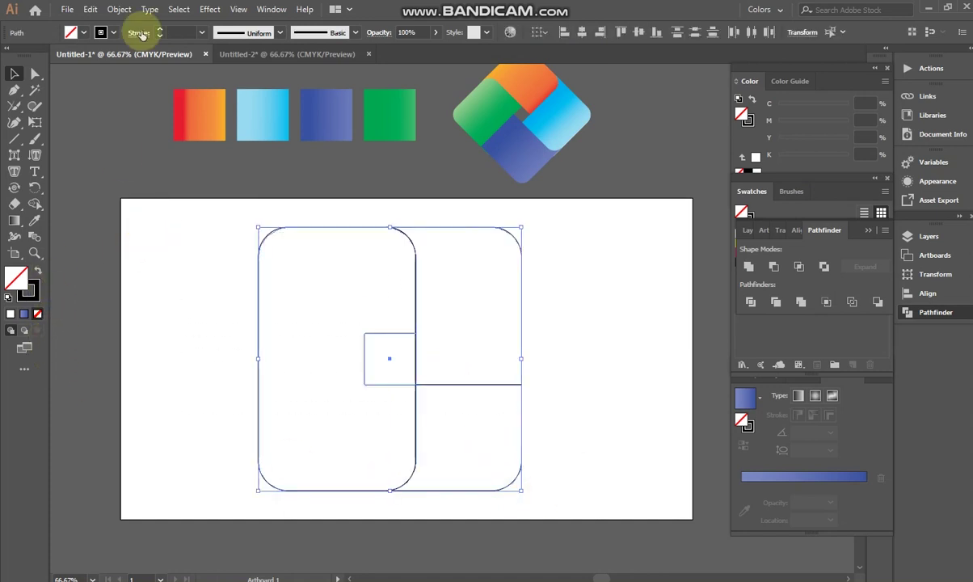
Merge the bottom-right region into the large left shape with the Shape Builder tool.
click(35, 206)
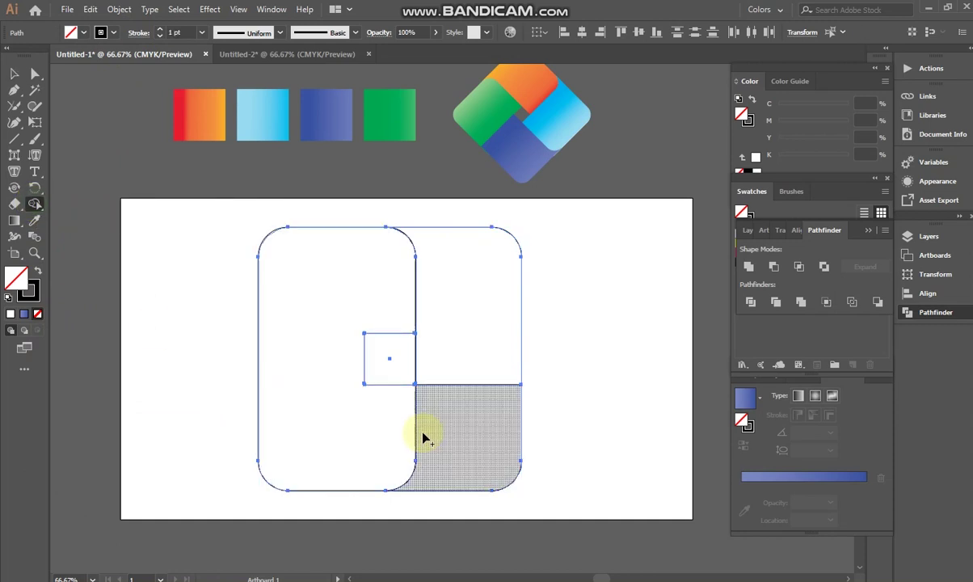
drag(422, 437, 256, 380)
click(13, 73)
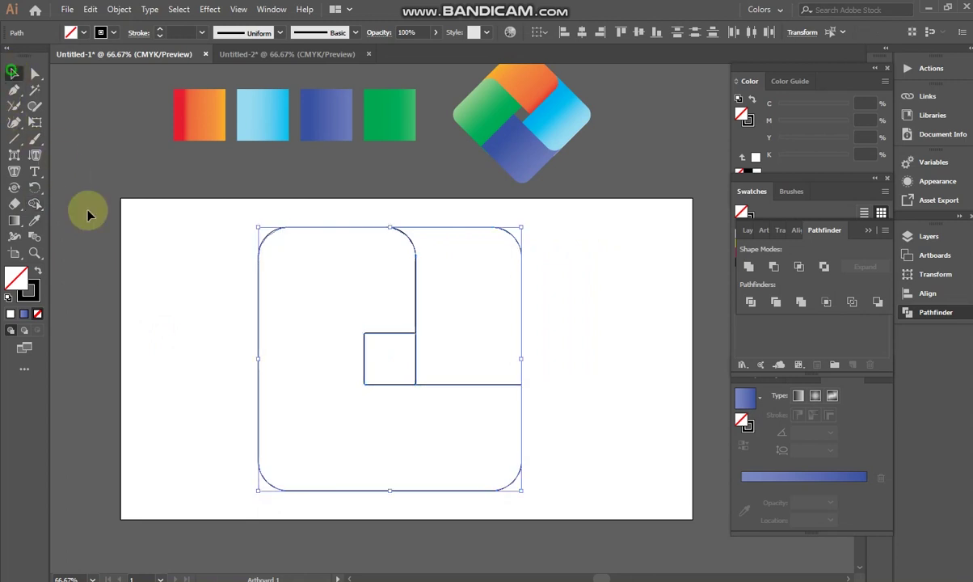
click(134, 294)
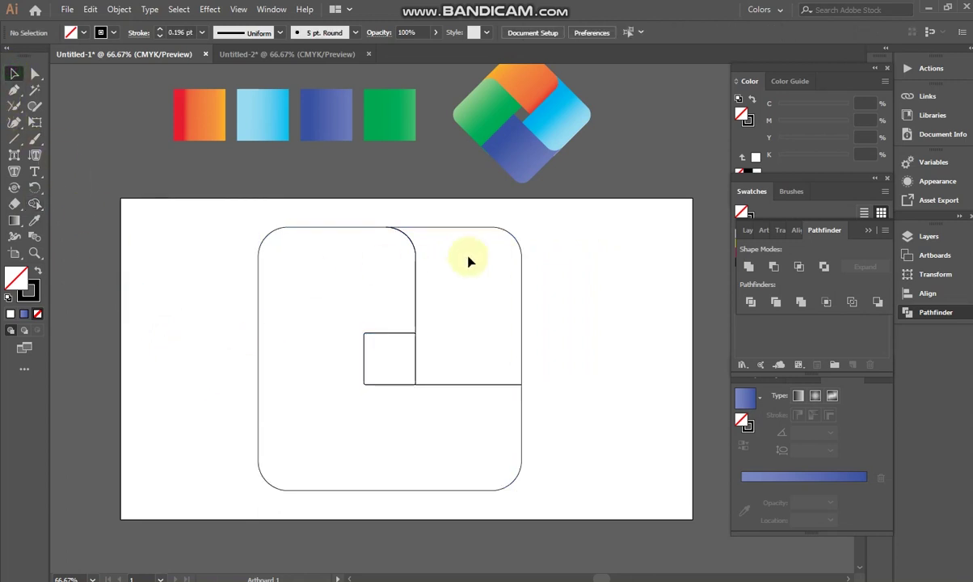
Fill the top-right piece orange after trying magenta, then select it with the Rotate tool.
click(498, 227)
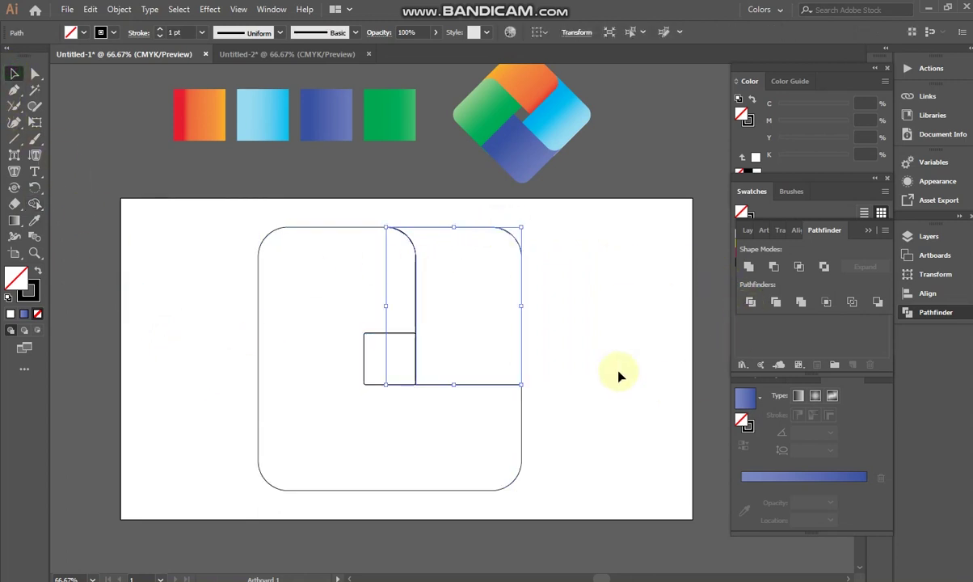
click(869, 235)
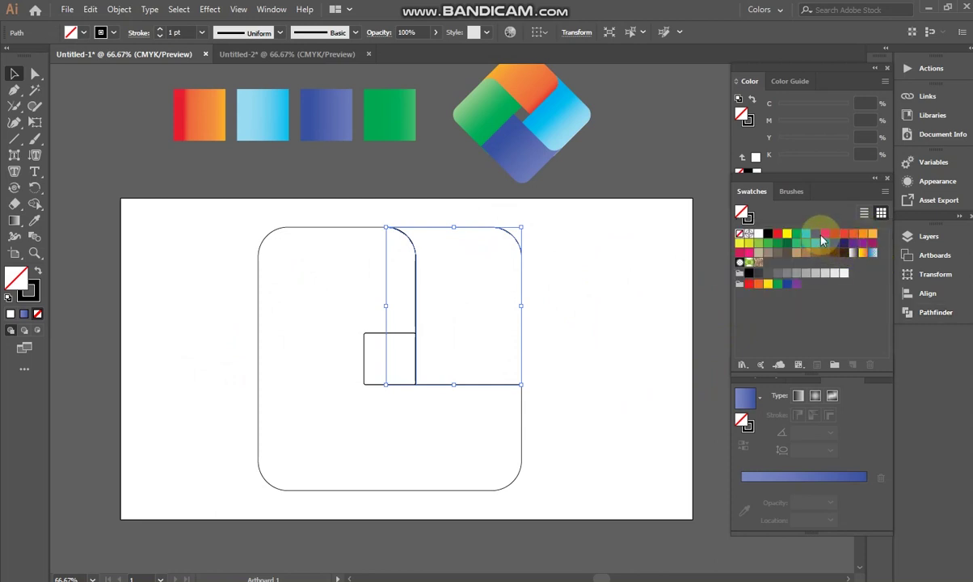
click(825, 234)
click(563, 333)
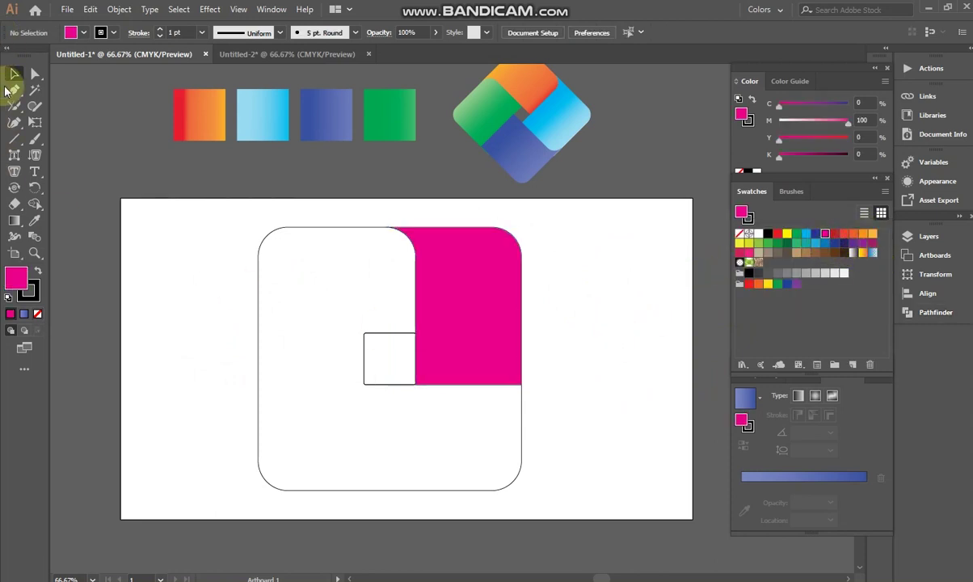
click(844, 234)
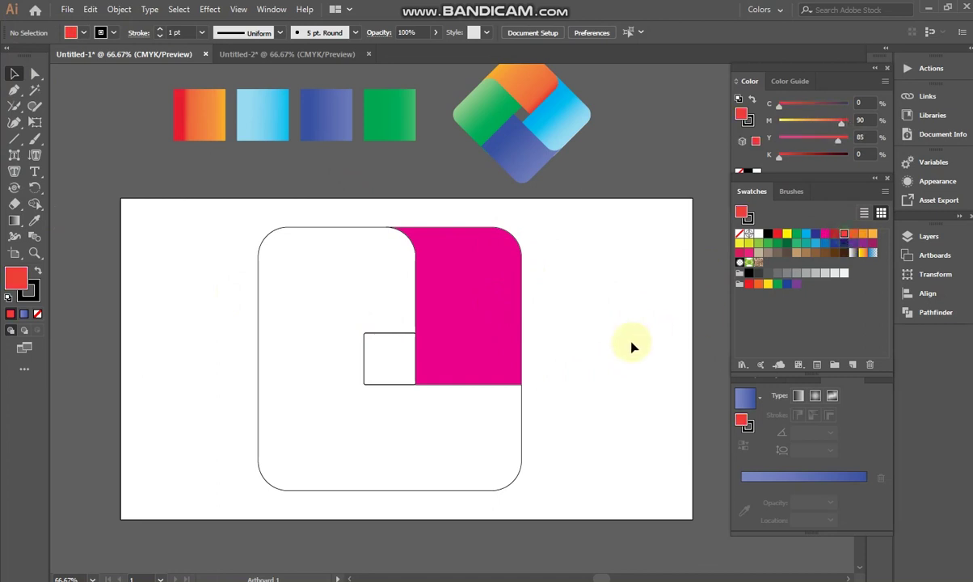
click(473, 317)
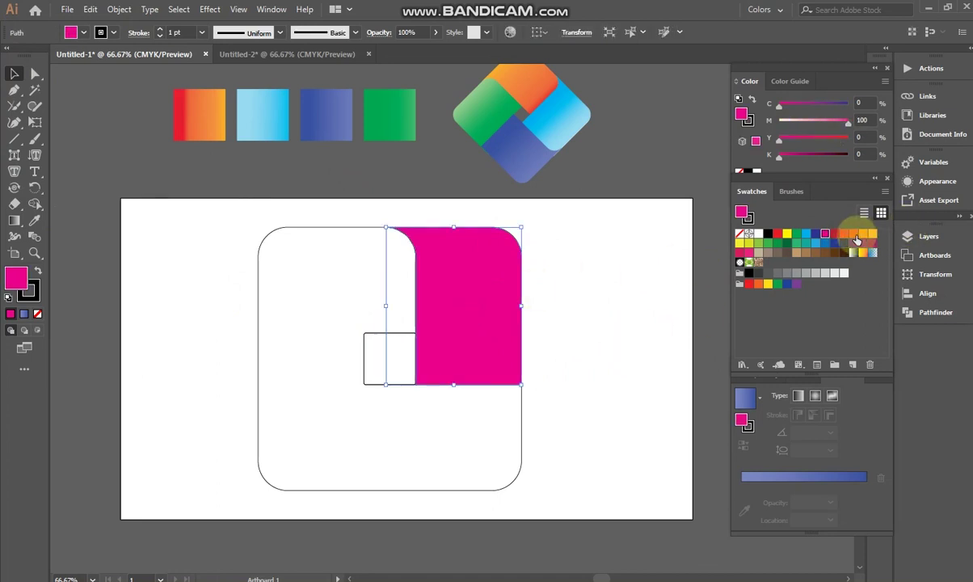
click(853, 234)
click(622, 329)
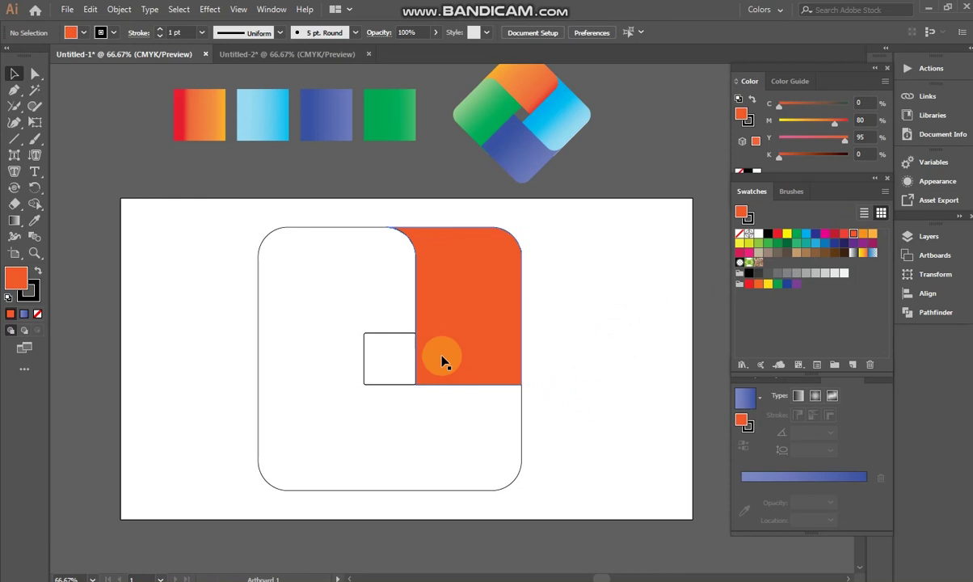
click(482, 317)
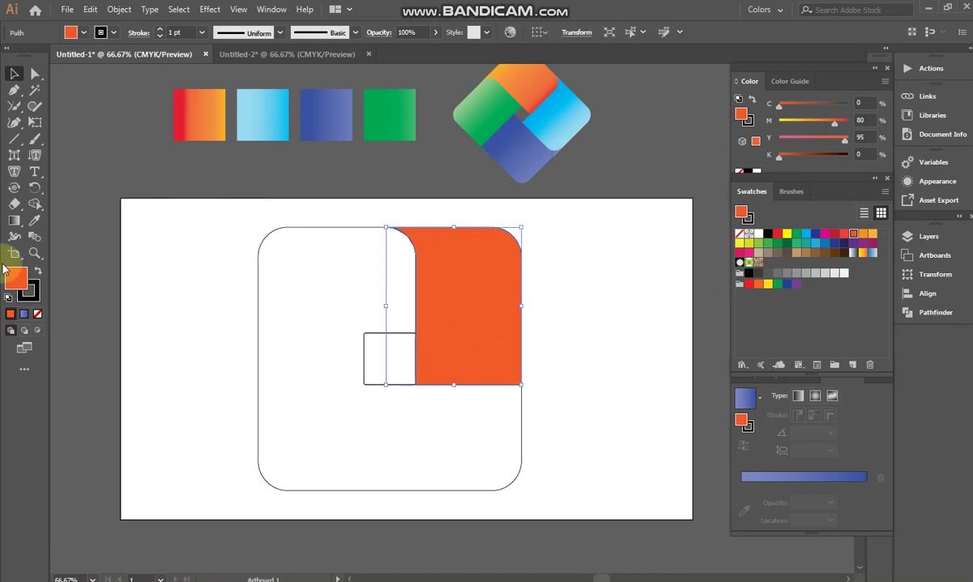
click(34, 189)
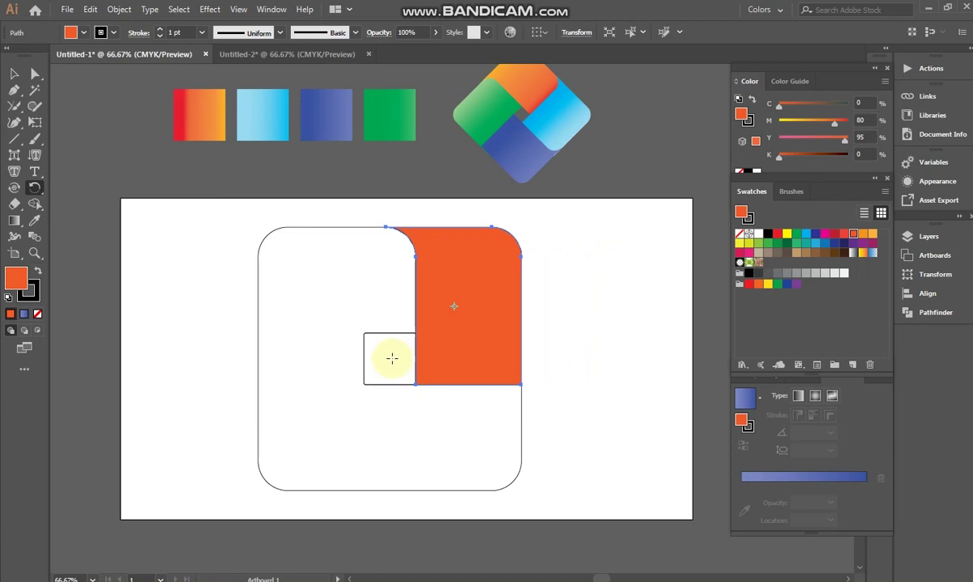
Rotate copies of the orange piece 90° around the centre square's middle, repeating twice, to form four pieces.
click(392, 364)
click(392, 359)
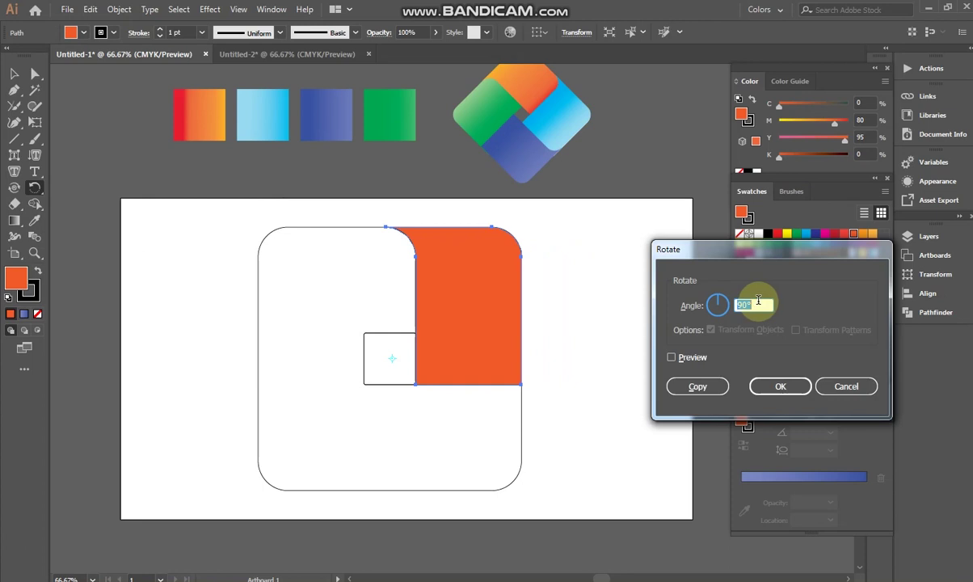
click(675, 358)
click(682, 386)
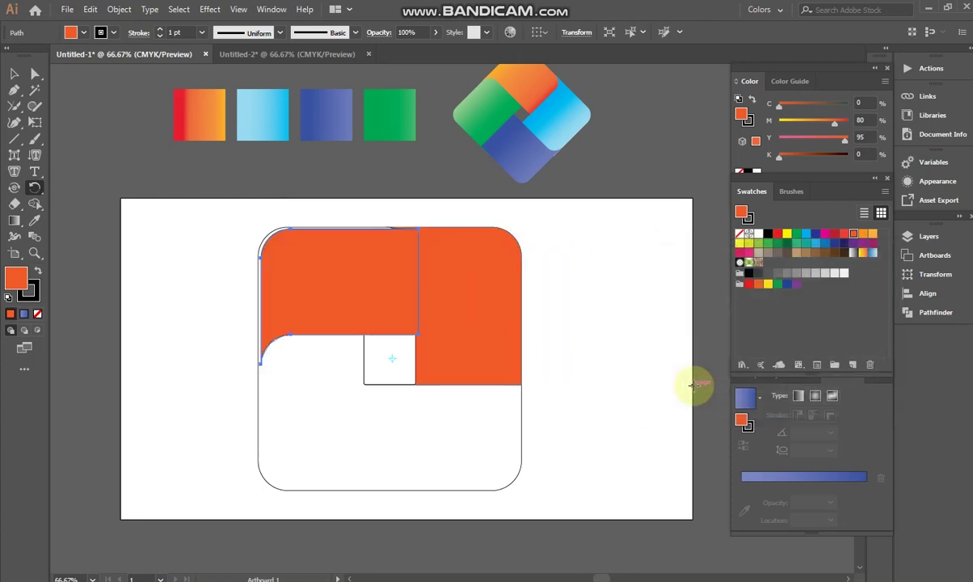
key(v)
key(ctrl+d)
key(ctrl+d)
click(13, 74)
click(199, 371)
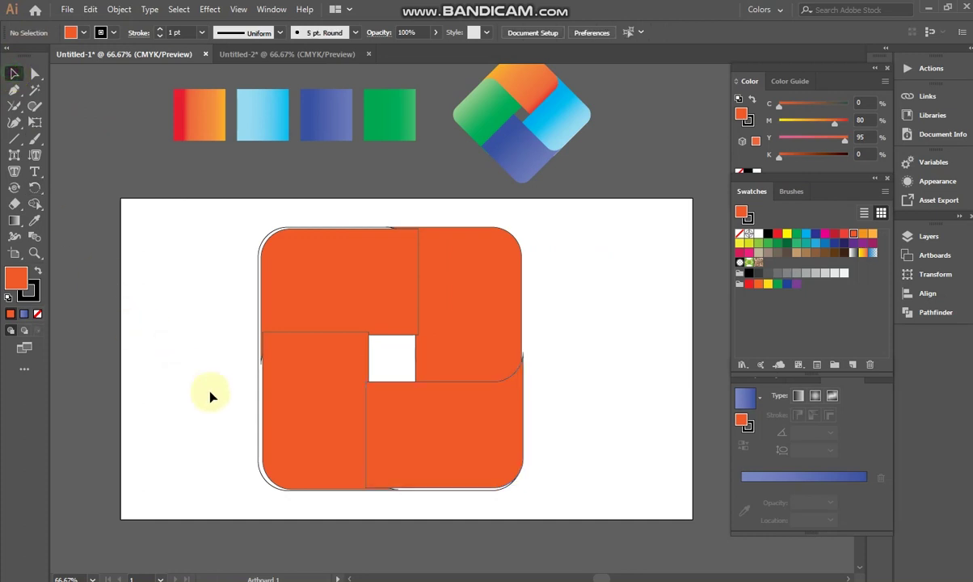
Zoom in and pan to inspect the orange pieces' edges against the rounded square outline.
click(335, 295)
click(335, 296)
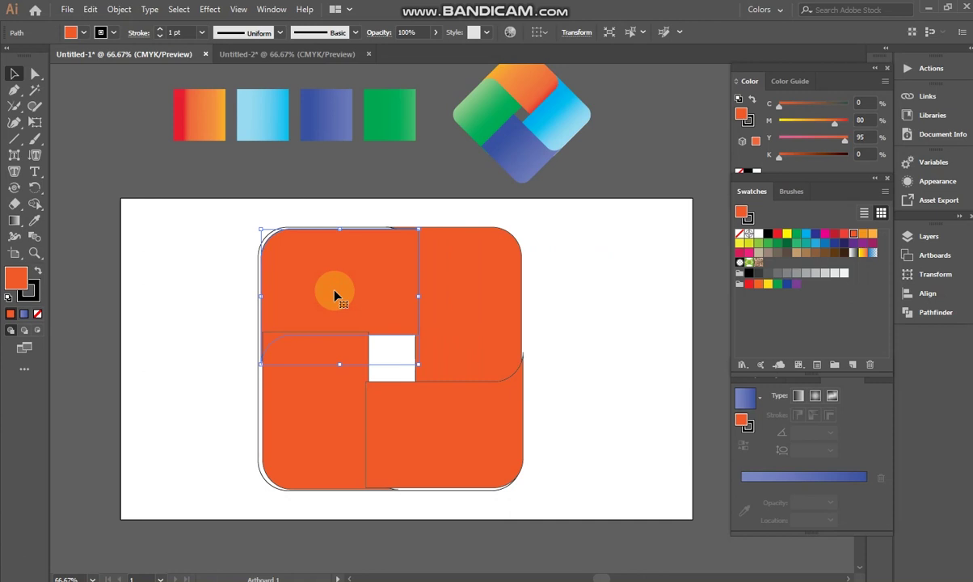
click(598, 368)
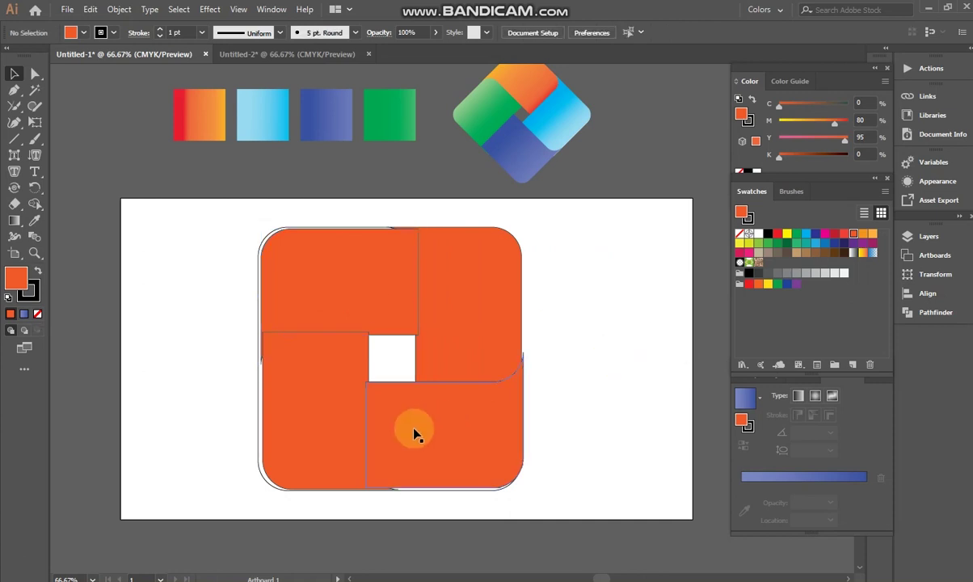
click(34, 253)
drag(241, 341, 281, 369)
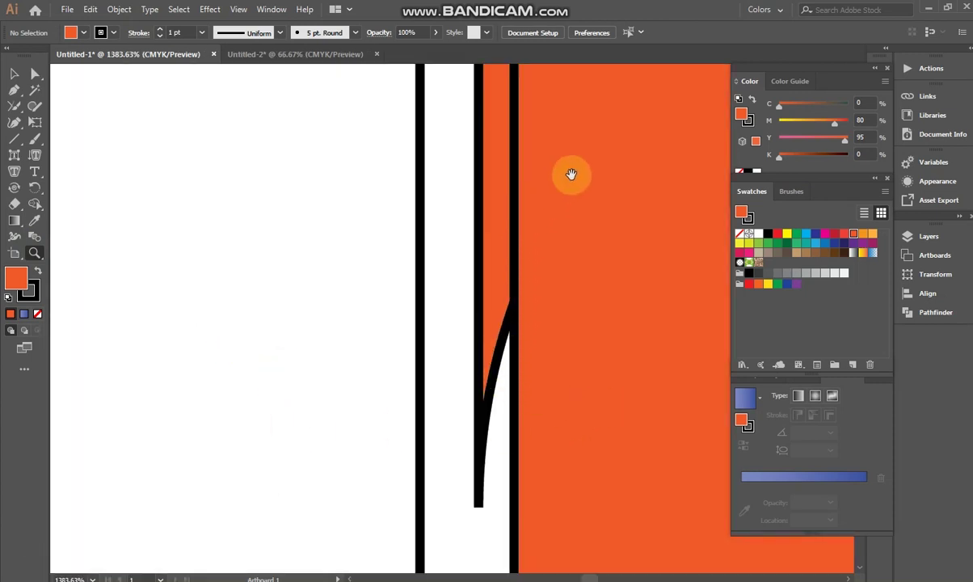
drag(569, 174, 568, 485)
drag(654, 243, 475, 514)
mouse_move(583, 124)
mouse_down()
mouse_move(430, 312)
mouse_move(476, 180)
mouse_up()
drag(476, 438, 476, 438)
click(421, 420)
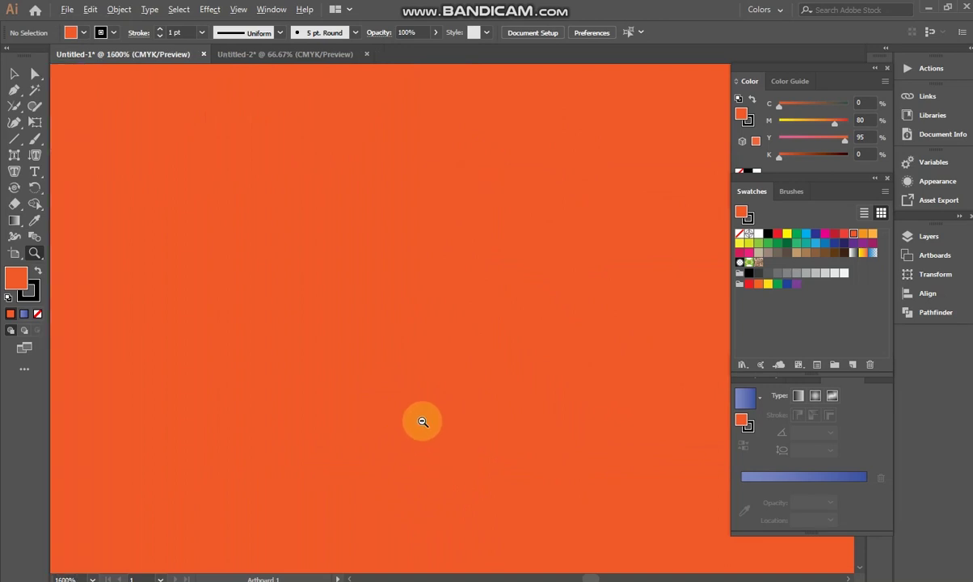
alt+click(439, 241)
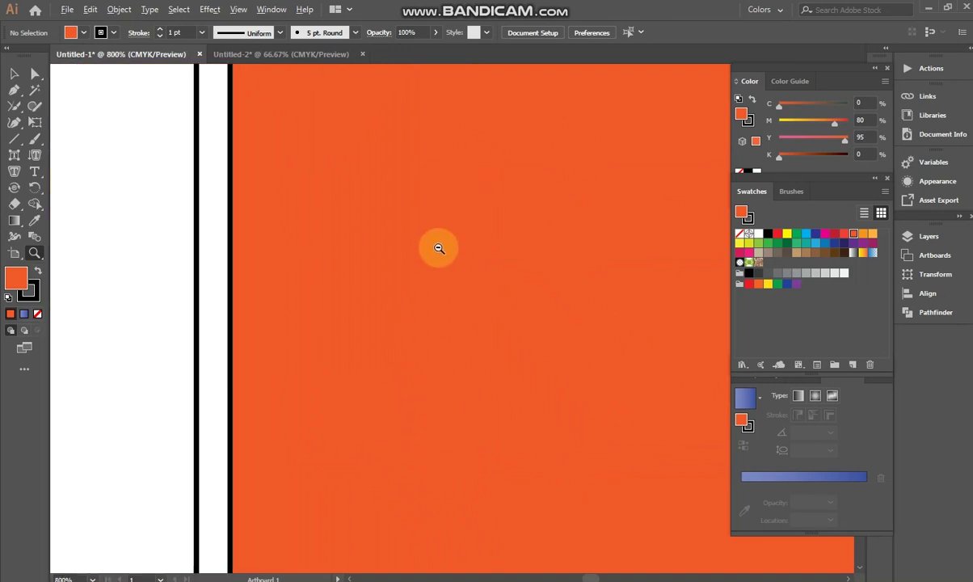
alt+click(468, 192)
drag(468, 192, 446, 445)
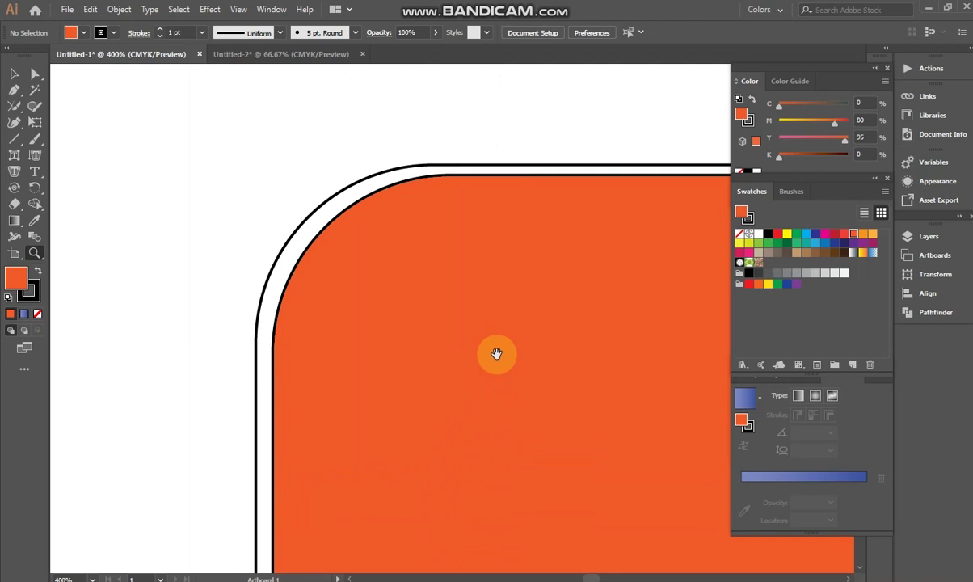
Drag and arrow-nudge the top-left orange piece up-left onto the rounded square's outline.
click(14, 74)
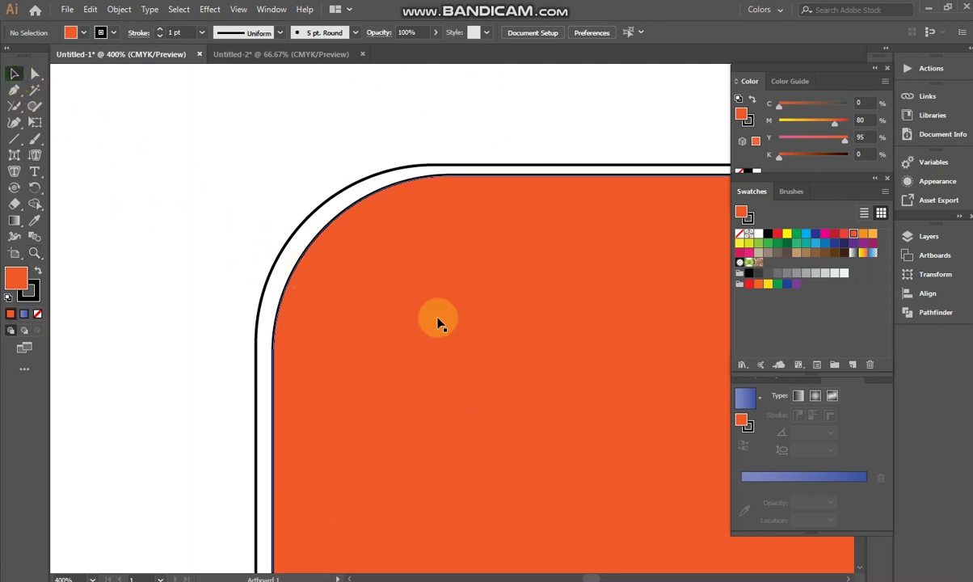
click(399, 254)
drag(347, 211, 333, 204)
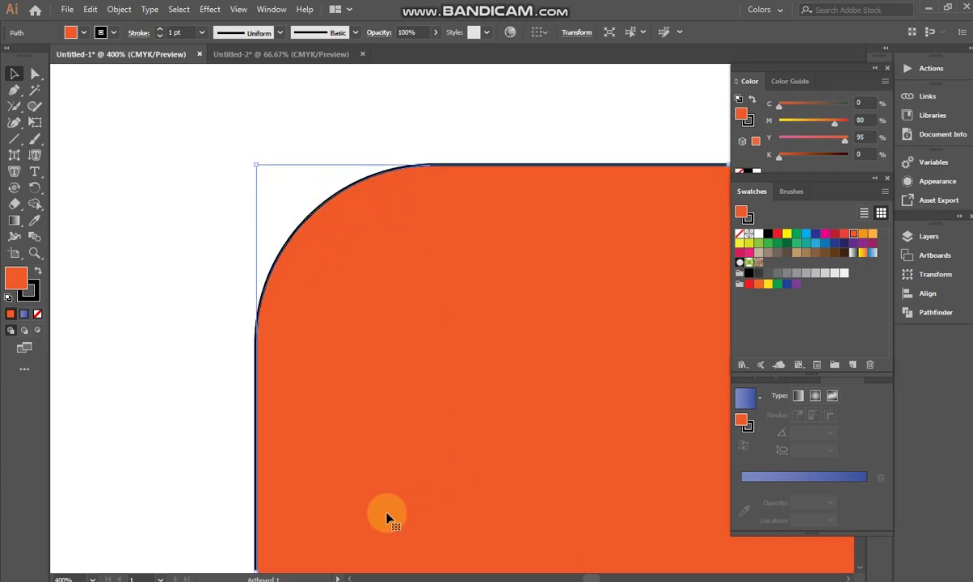
drag(449, 523, 444, 447)
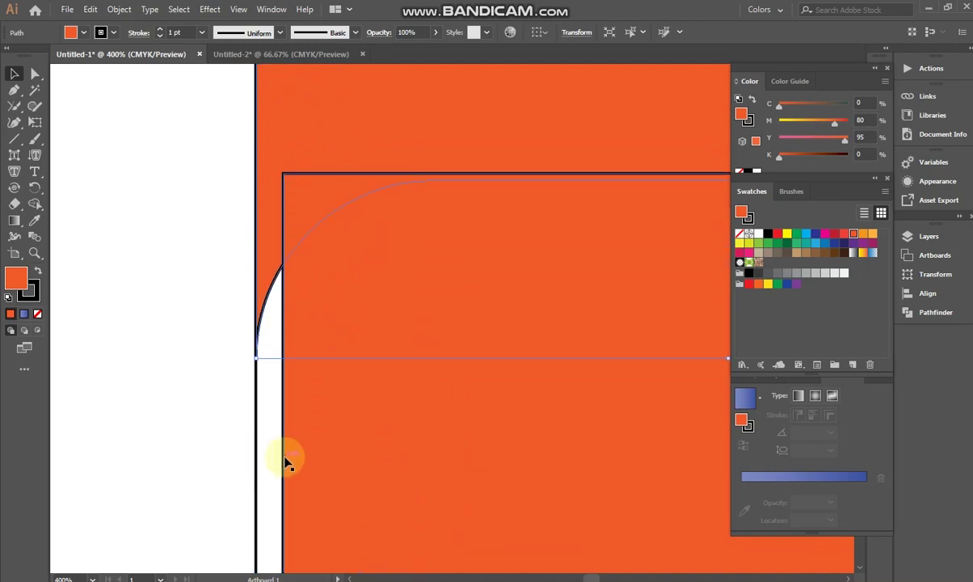
drag(285, 457, 256, 461)
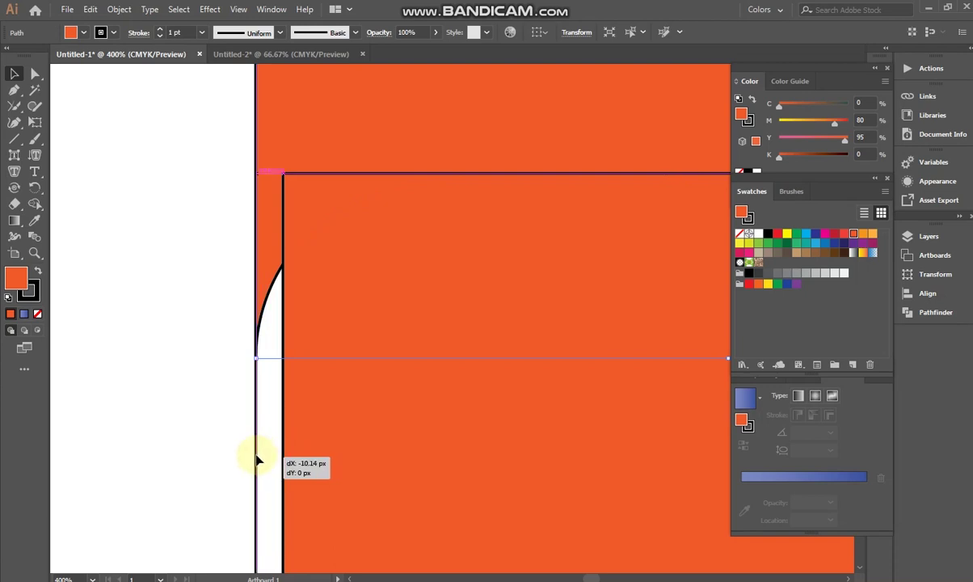
drag(256, 460, 254, 459)
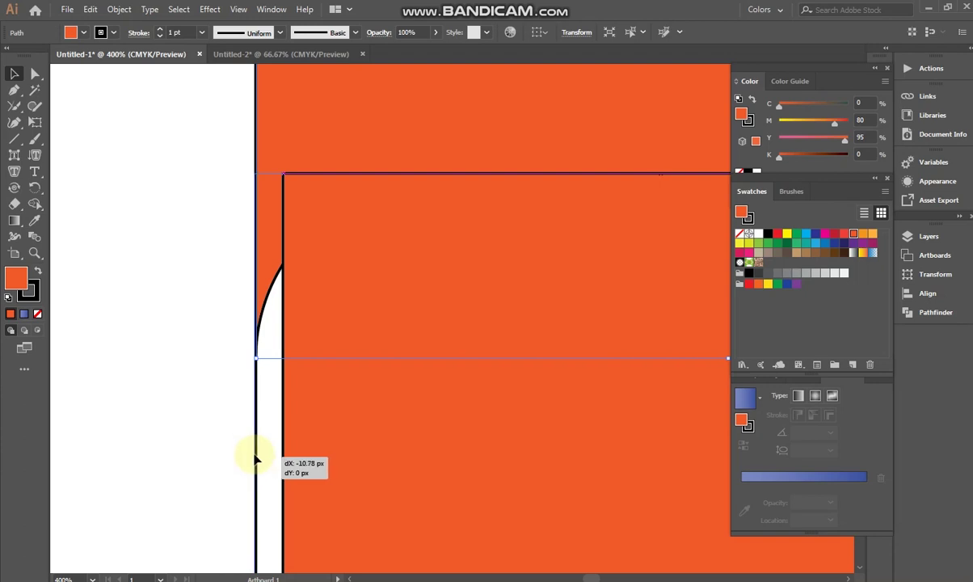
drag(255, 459, 255, 459)
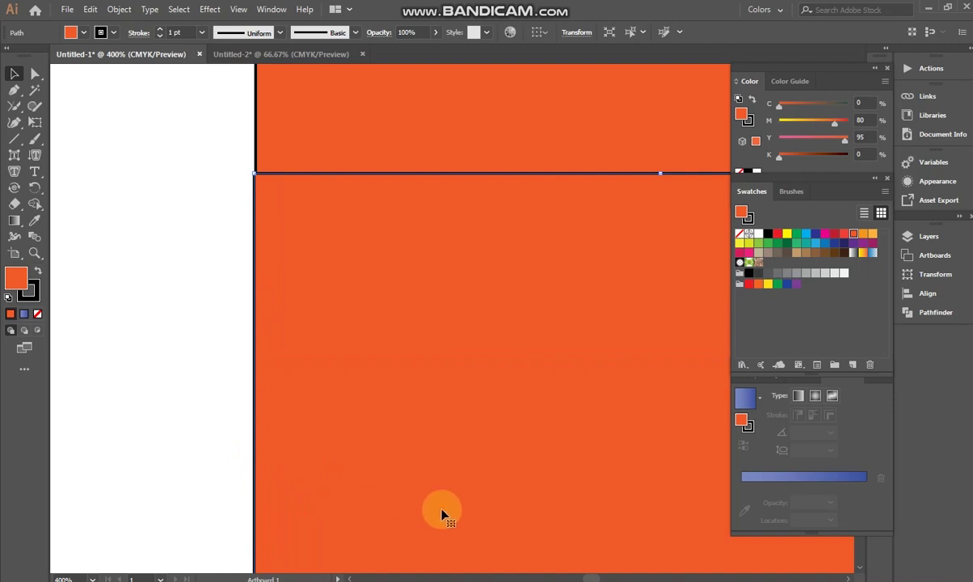
key(Right)
key(Left)
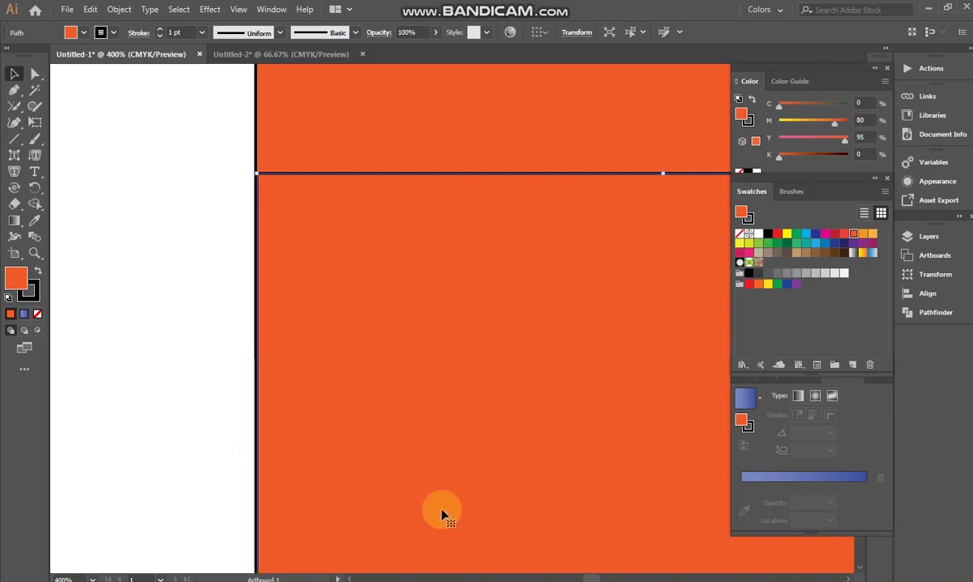
Move the piece down onto the bottom outline and zoom to check the rounded corner.
drag(454, 460, 457, 455)
scroll(456, 455, down, 3)
scroll(457, 455, down, 3)
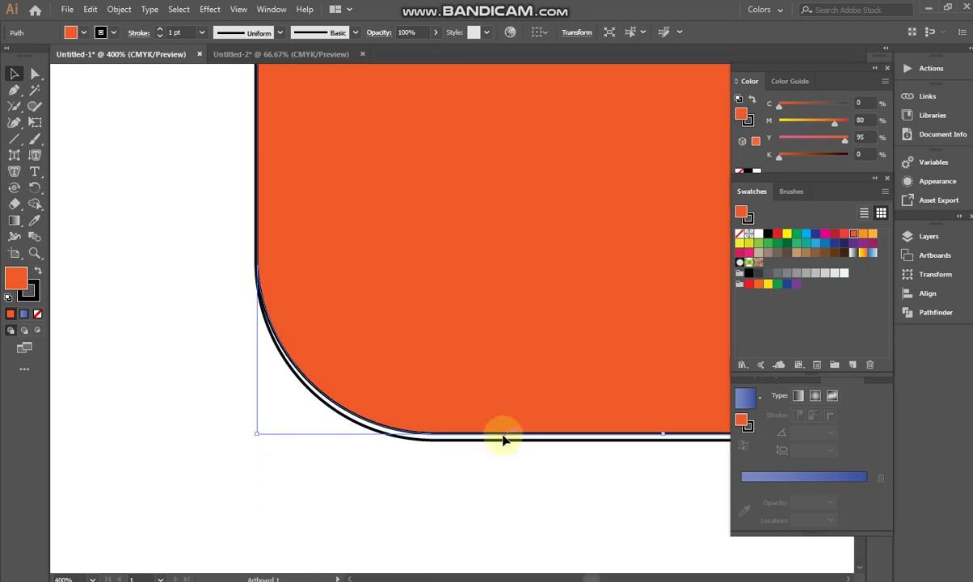
drag(503, 436, 503, 440)
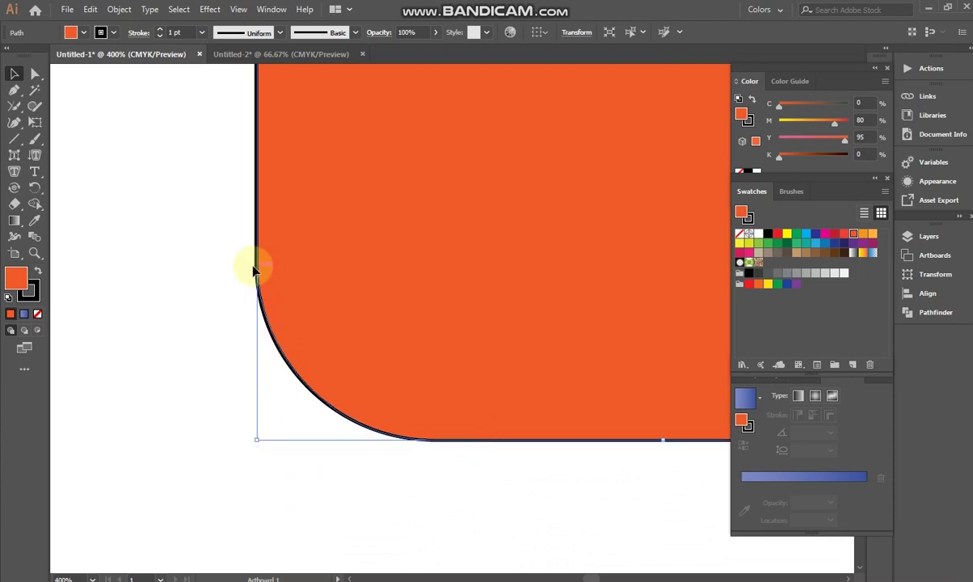
click(35, 253)
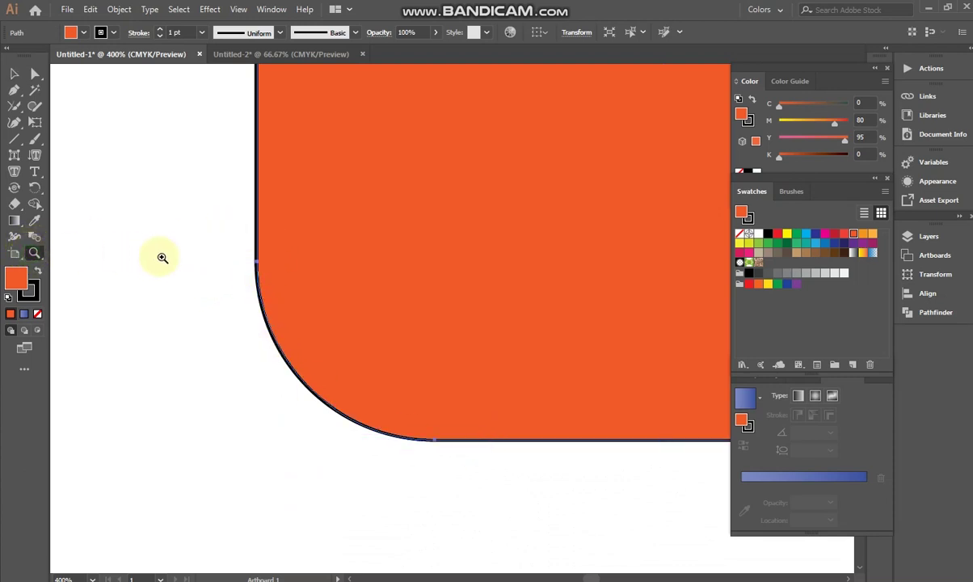
drag(228, 266, 267, 268)
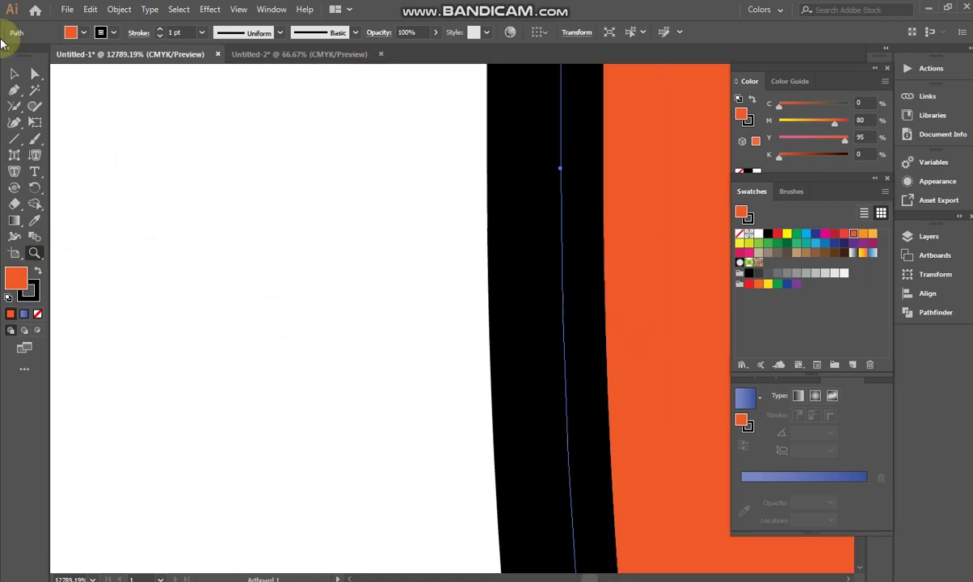
click(17, 73)
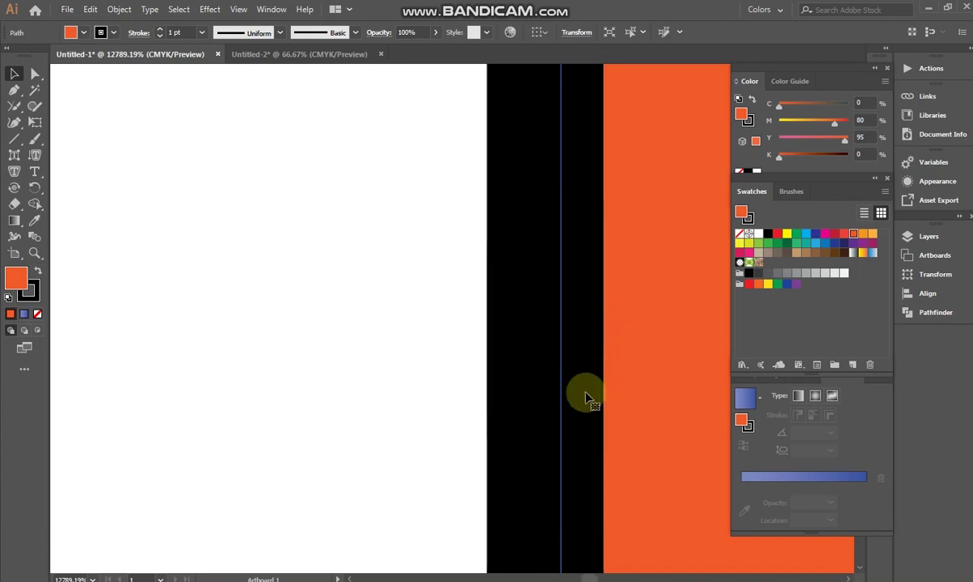
key(ctrl+minus)
key(ctrl+minus)
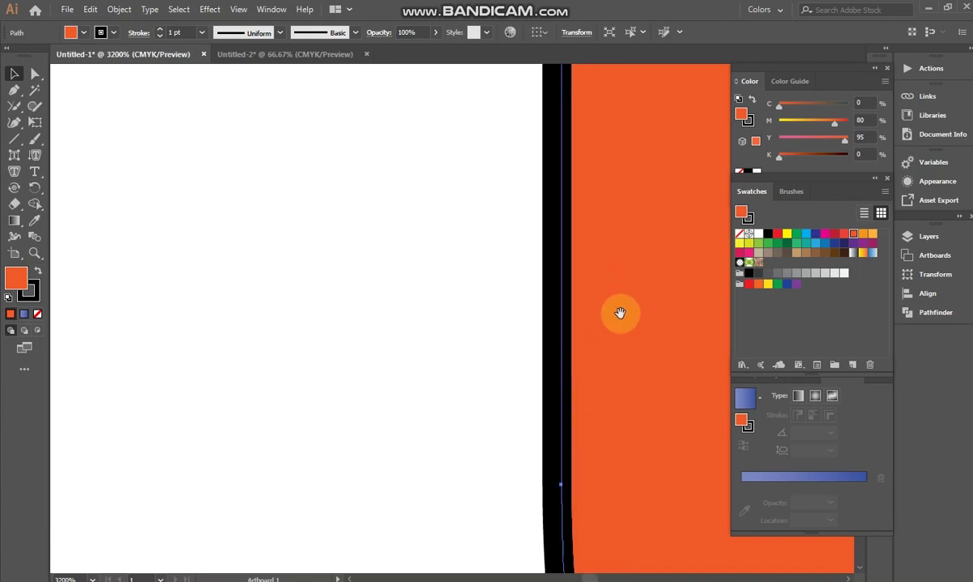
scroll(598, 388, right, 2)
scroll(567, 295, right, 2)
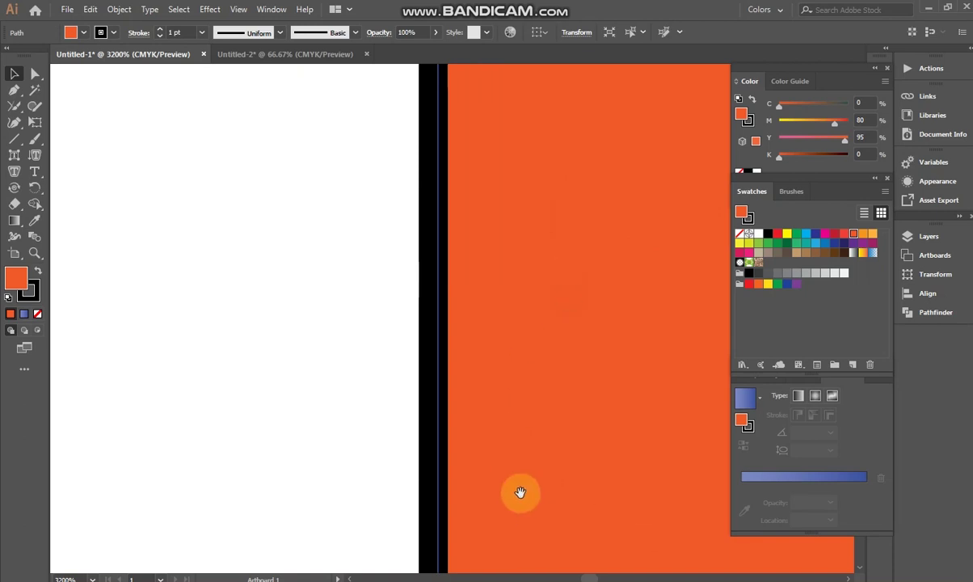
key(ctrl+minus)
key(ctrl+minus)
key(ctrl+minus)
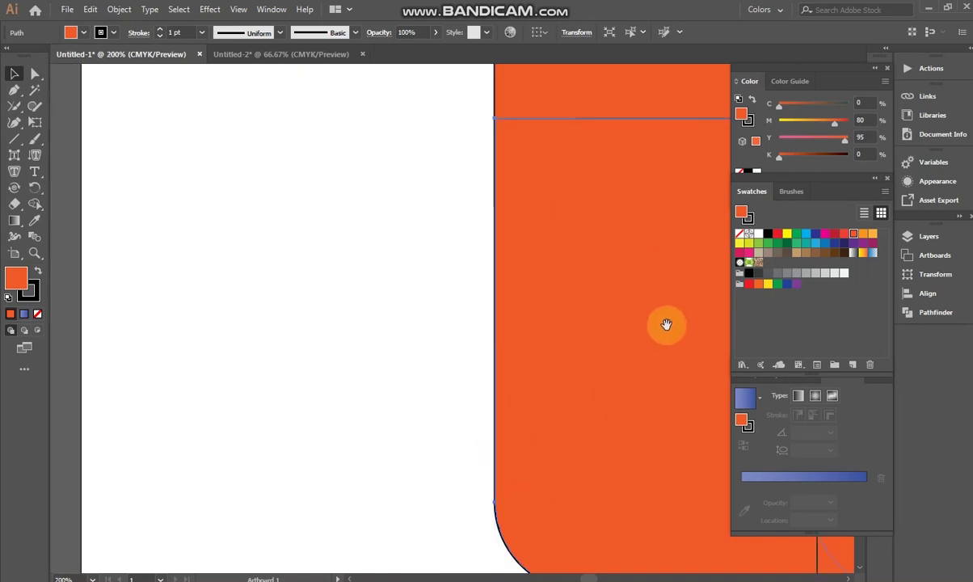
Move the bottom-right orange piece left to its neighbour and down onto the bottom outline.
drag(664, 325, 358, 436)
mouse_move(549, 481)
mouse_down()
mouse_move(593, 452)
mouse_move(576, 344)
mouse_up()
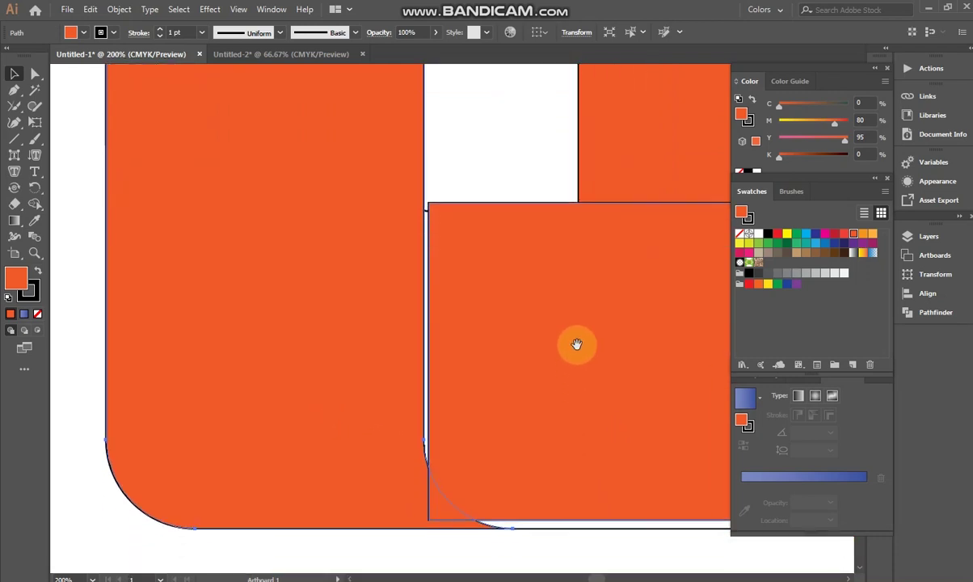
click(441, 423)
click(433, 419)
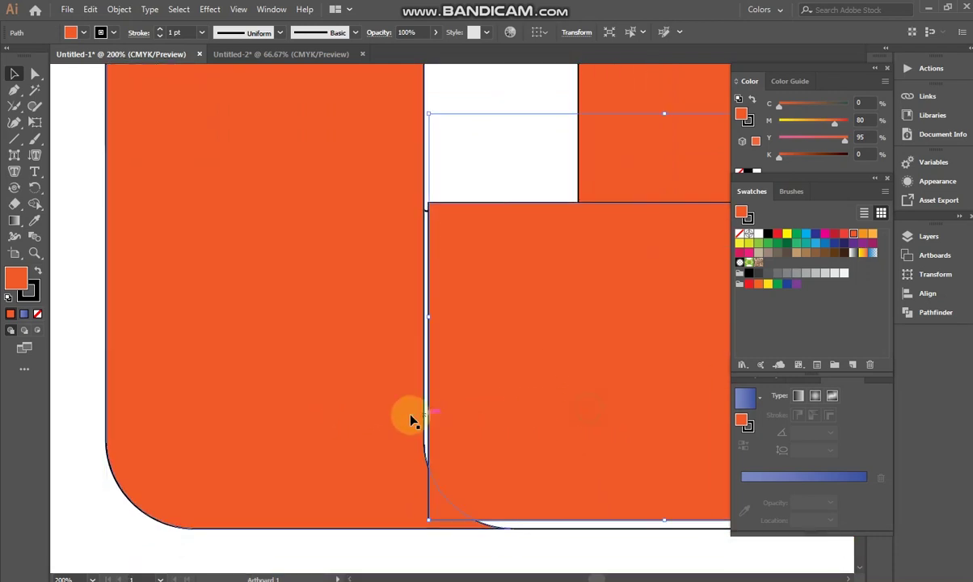
drag(428, 418, 422, 418)
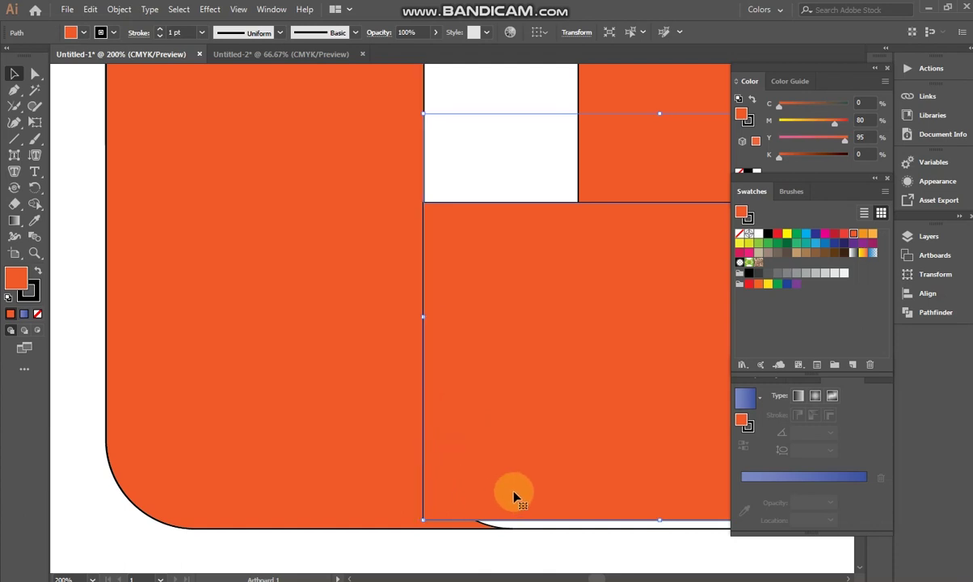
drag(536, 461, 538, 471)
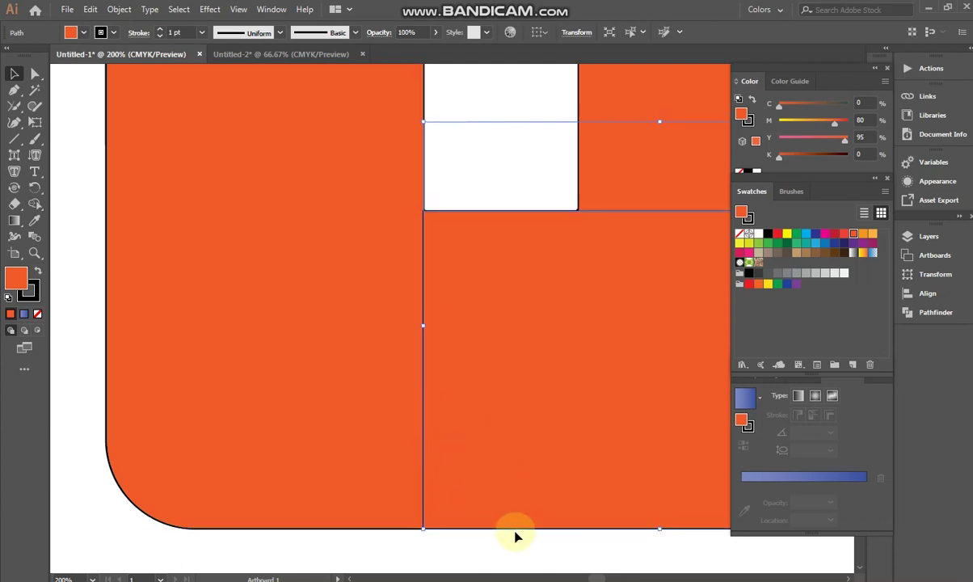
Undo the accidental move of the large orange piece and pan out over the shape.
click(497, 565)
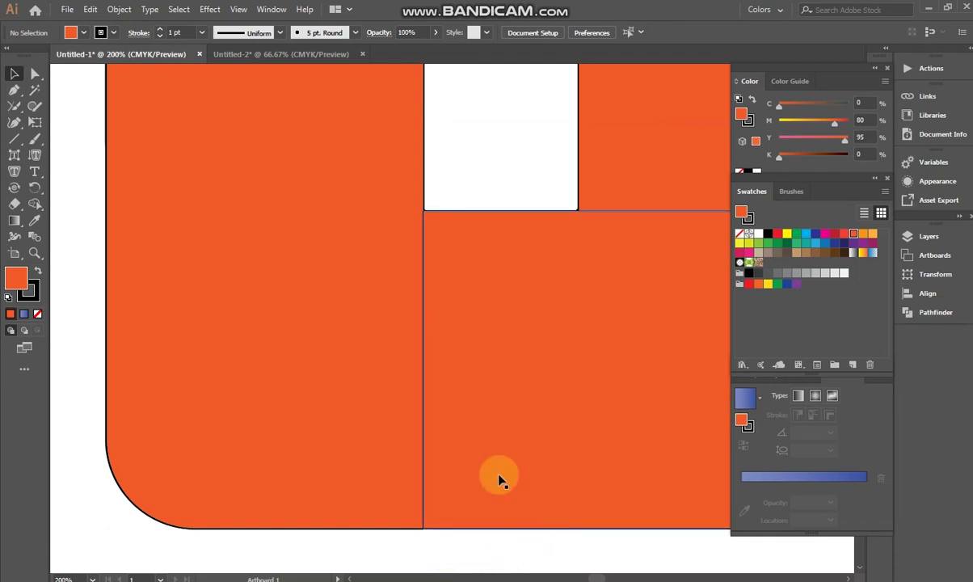
drag(541, 347, 423, 498)
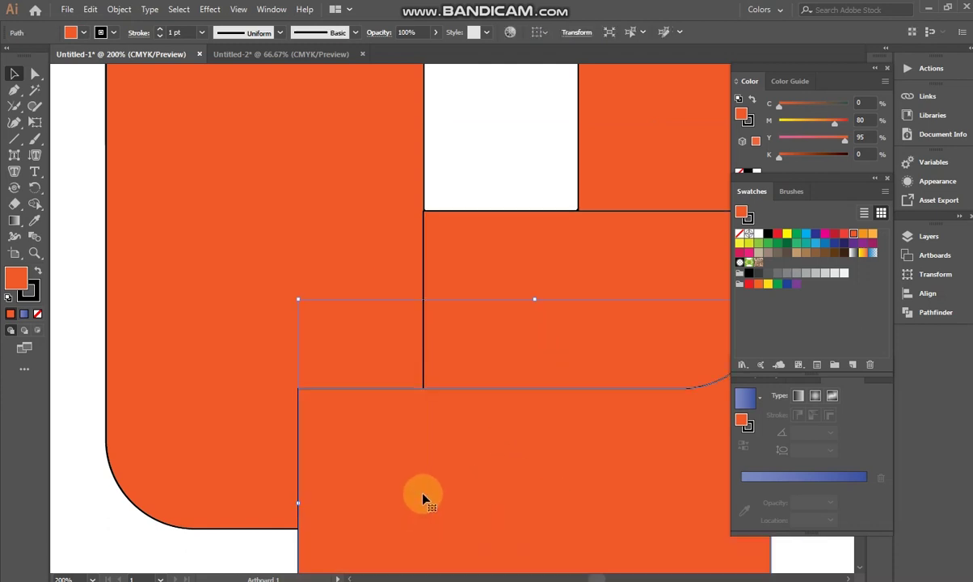
key(ctrl+z)
key(ctrl+z)
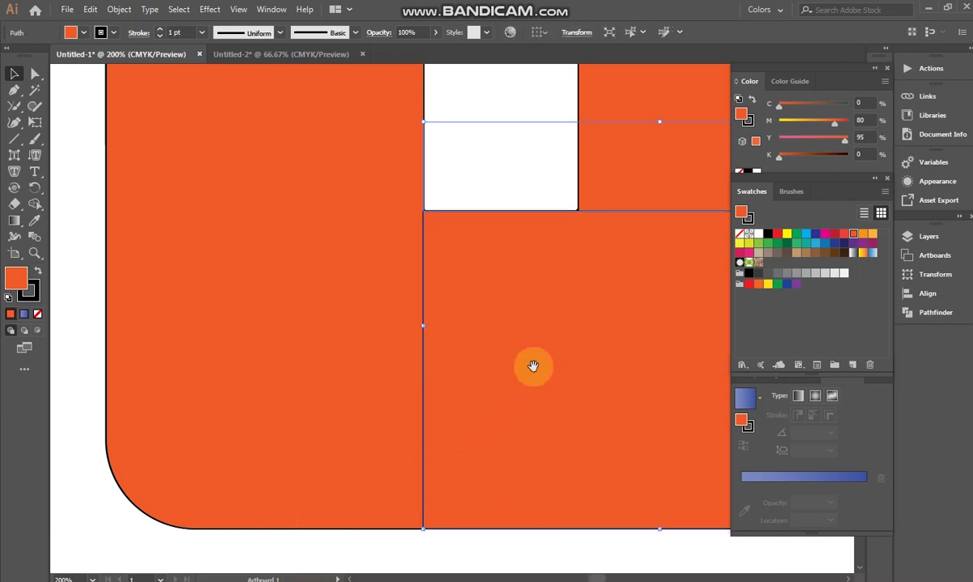
drag(585, 313, 436, 442)
mouse_move(570, 361)
mouse_down()
mouse_move(538, 337)
mouse_move(545, 410)
mouse_up()
drag(557, 230, 543, 363)
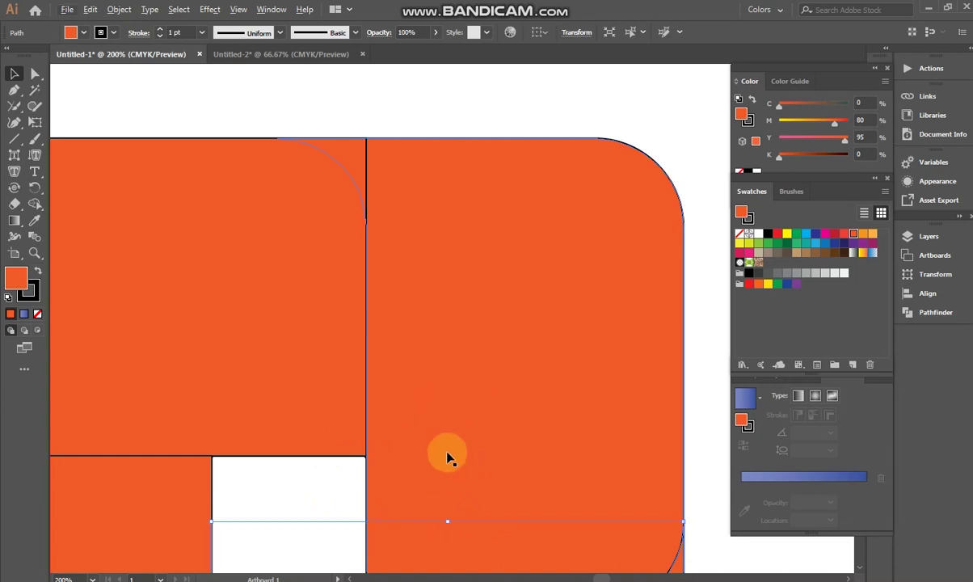
scroll(448, 458, down, 2)
scroll(511, 389, down, 1)
scroll(517, 383, down, 3)
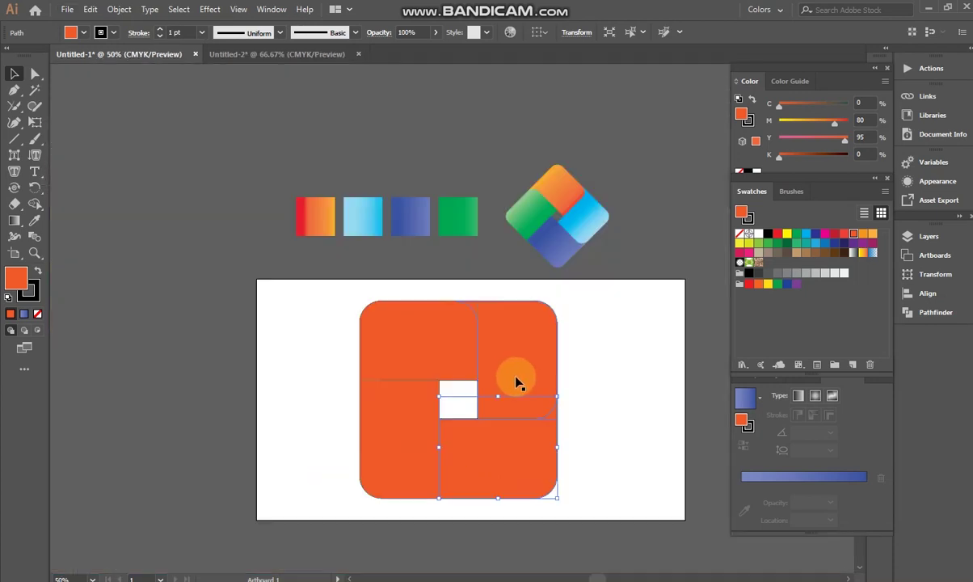
Bring the upper-left and then the upper-right orange pieces to the front of the stack.
click(585, 464)
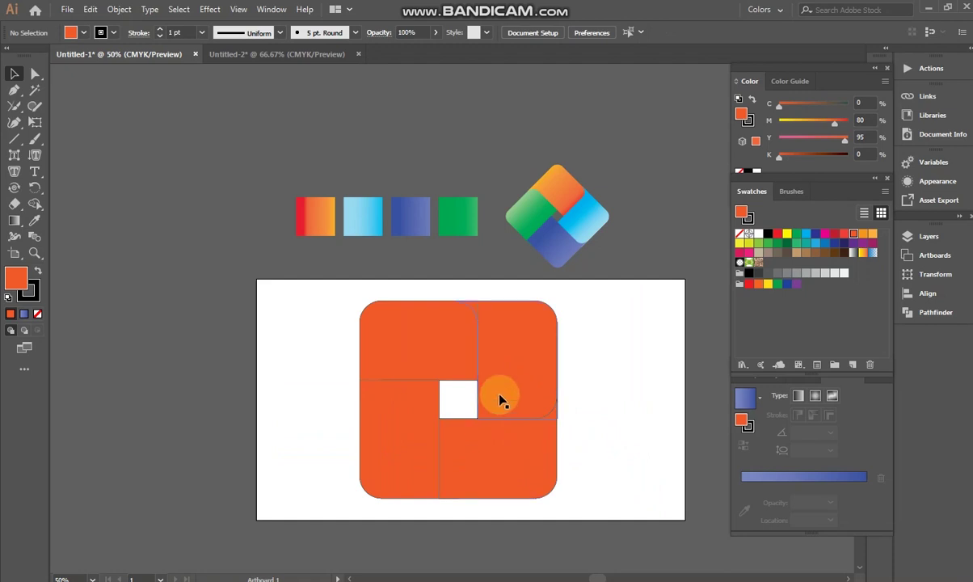
drag(499, 399, 531, 358)
right_click(412, 334)
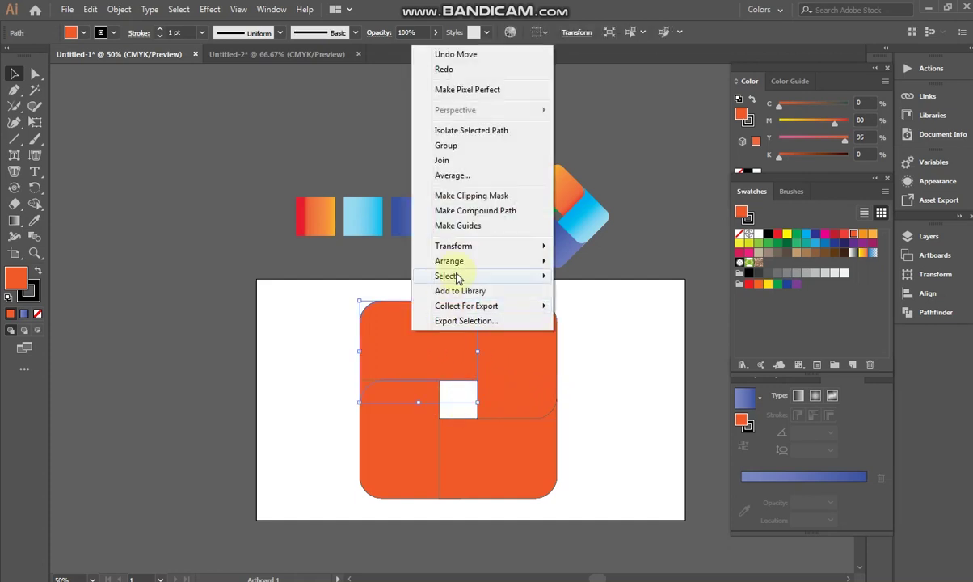
click(611, 261)
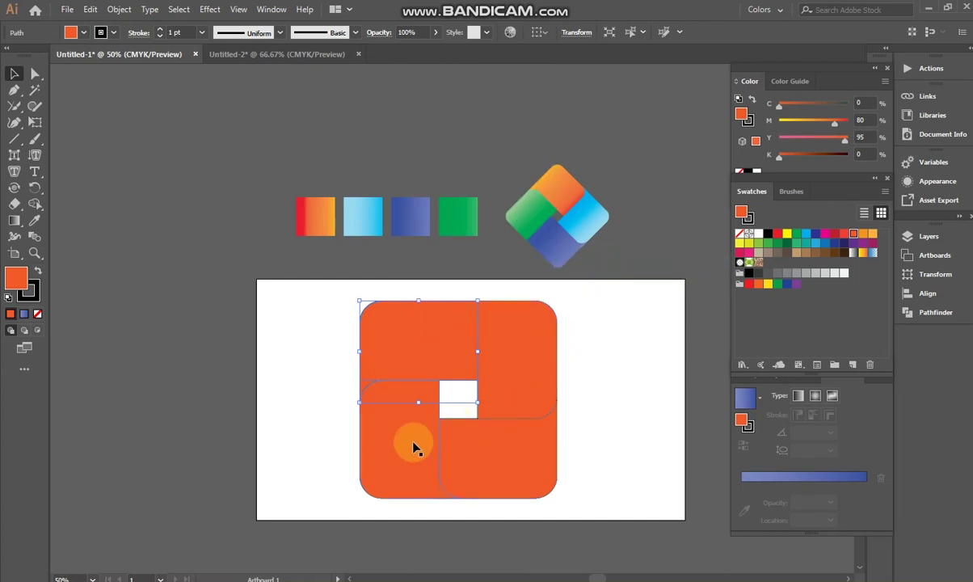
click(528, 359)
right_click(527, 346)
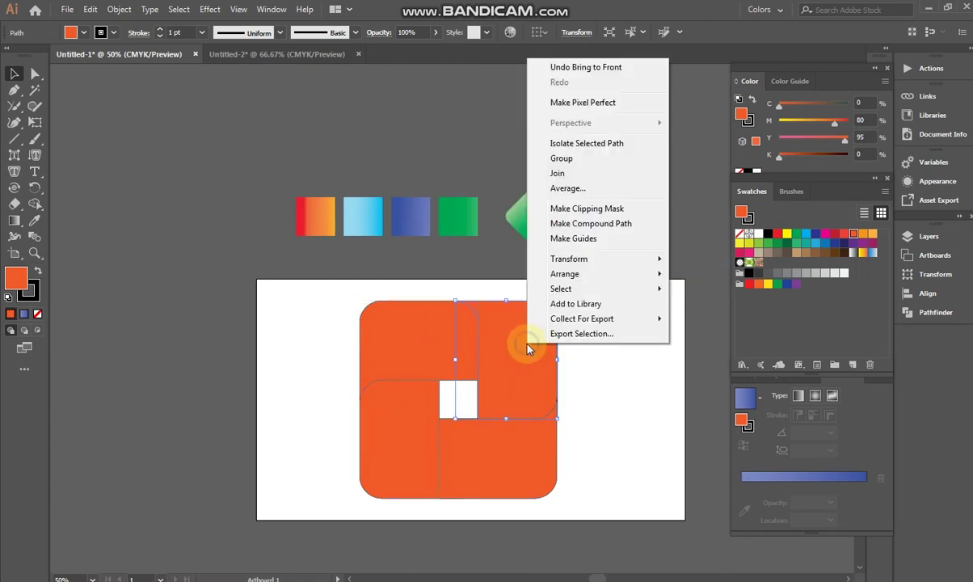
mouse_move(565, 274)
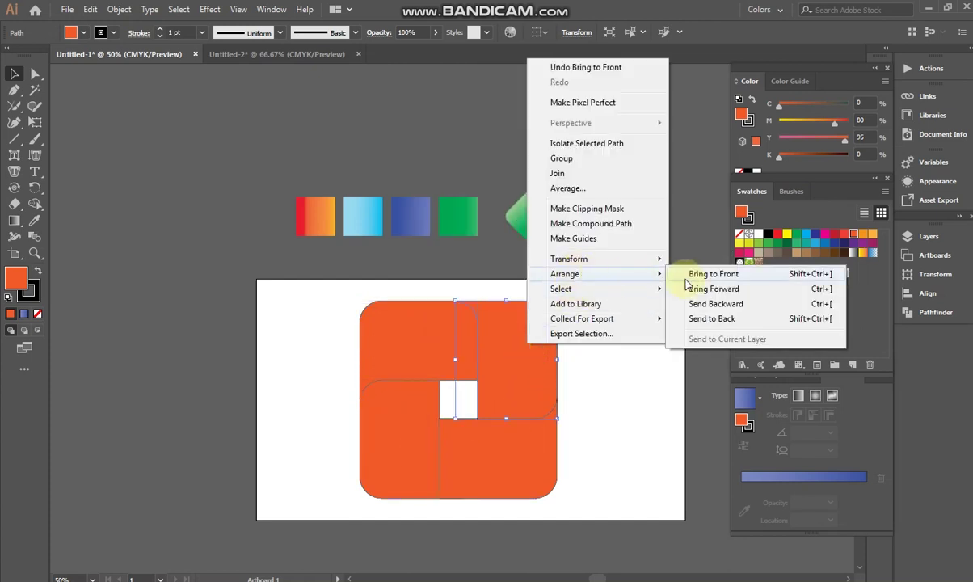
click(712, 273)
click(622, 407)
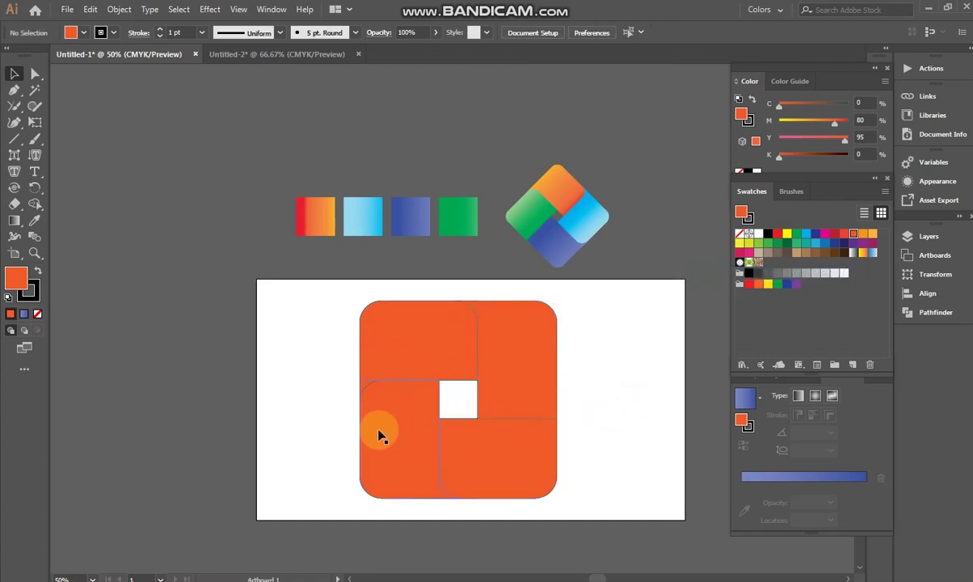
key(ctrl+a)
click(119, 9)
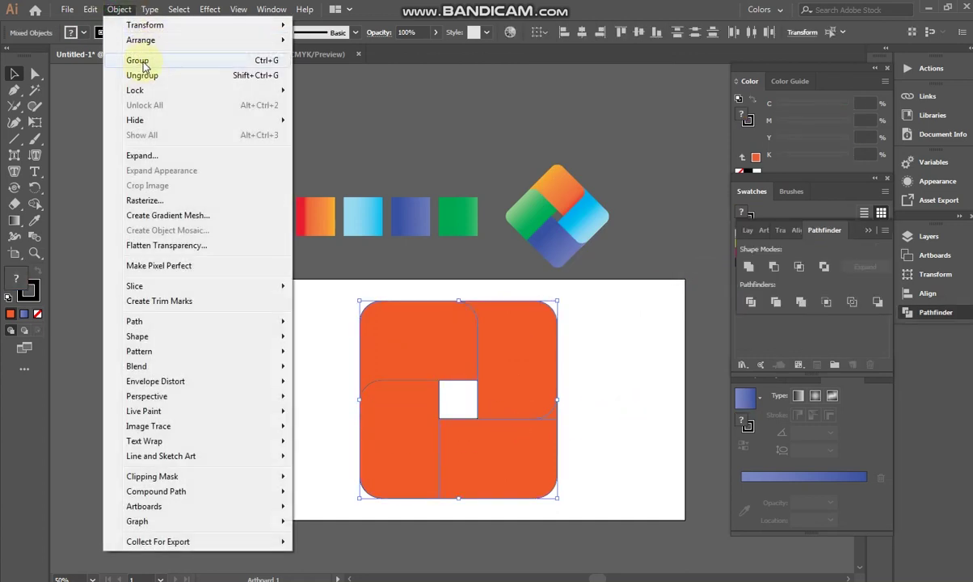
Ungroup the orange pieces and regroup the bottom-right piece on its own.
click(143, 75)
click(644, 461)
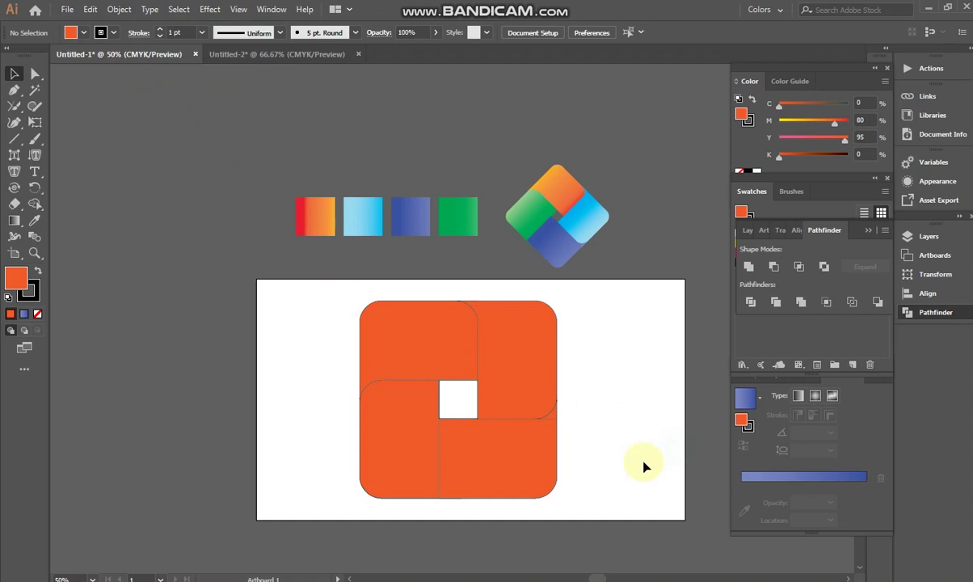
click(526, 458)
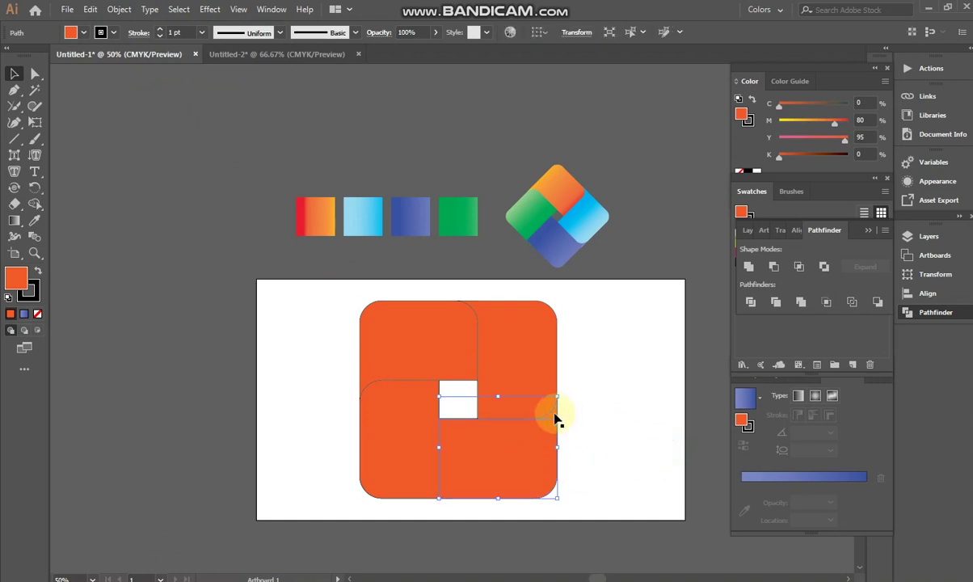
click(119, 9)
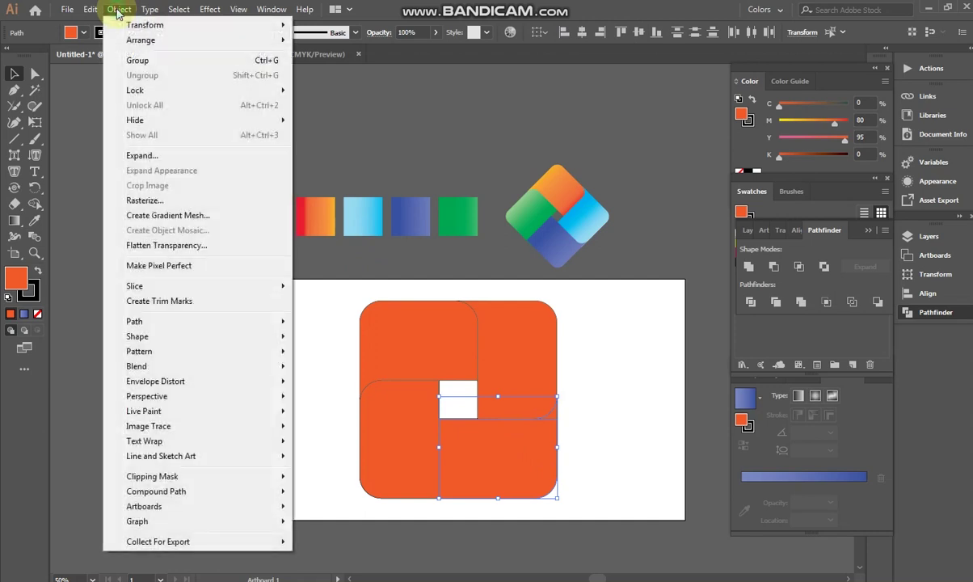
click(132, 60)
Set the stroke of all four orange pieces to None.
click(302, 358)
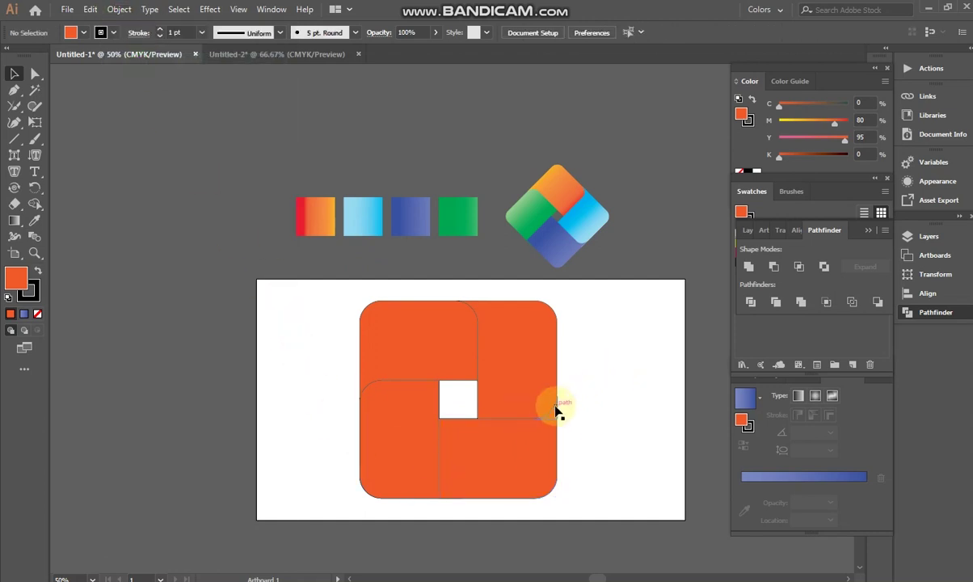
drag(334, 300, 597, 496)
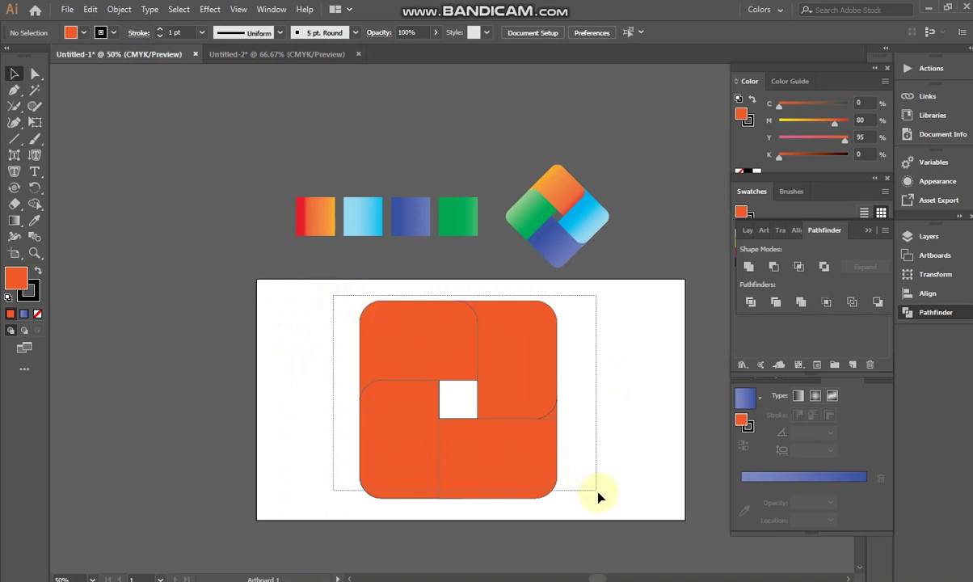
click(101, 34)
click(9, 53)
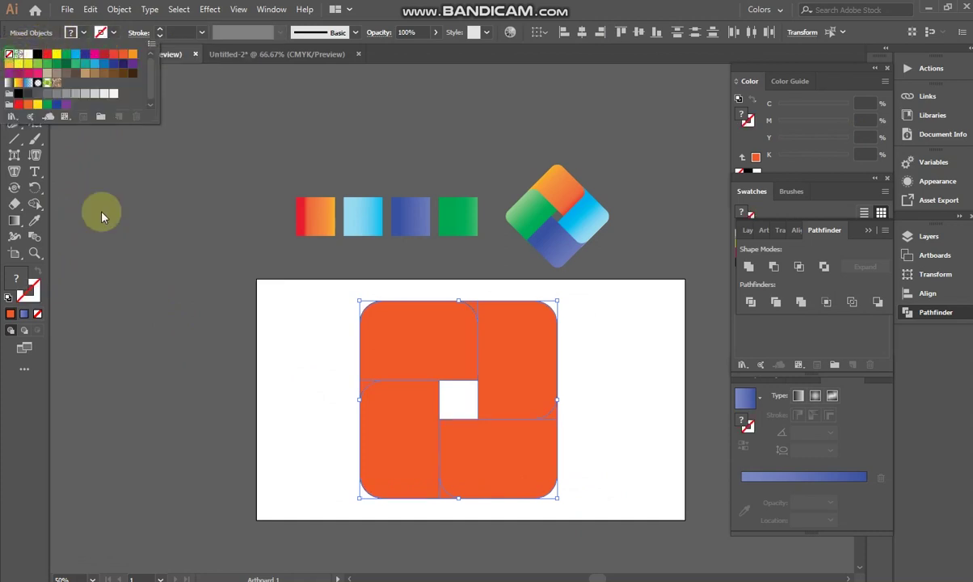
click(613, 426)
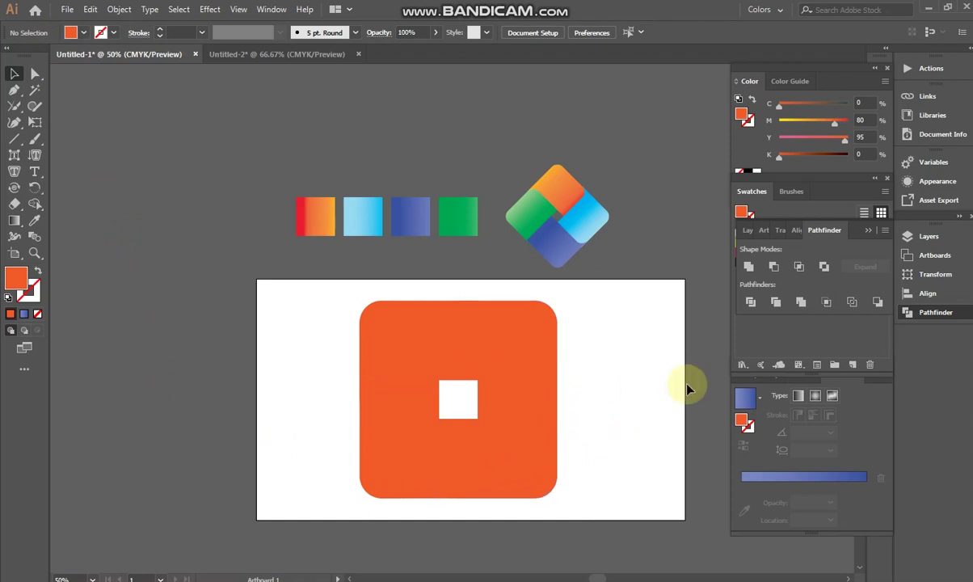
Select every orange piece and rotate the shape 45° into a diamond.
click(513, 346)
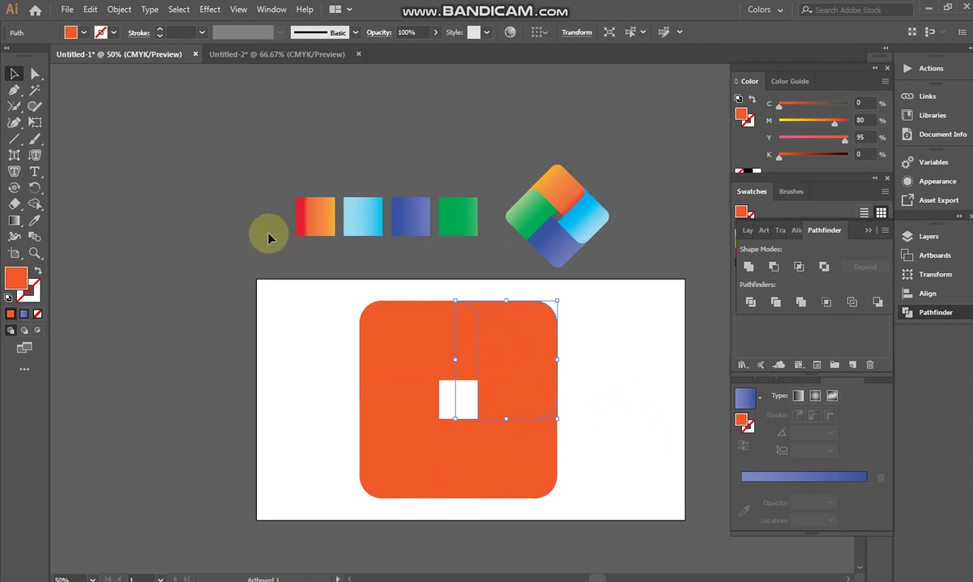
click(517, 395)
drag(531, 441, 551, 385)
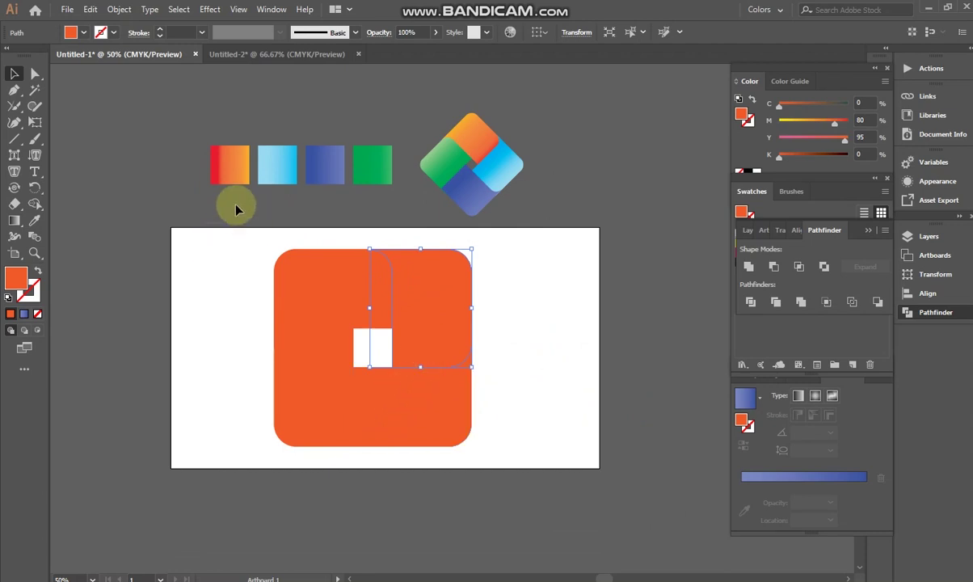
click(504, 362)
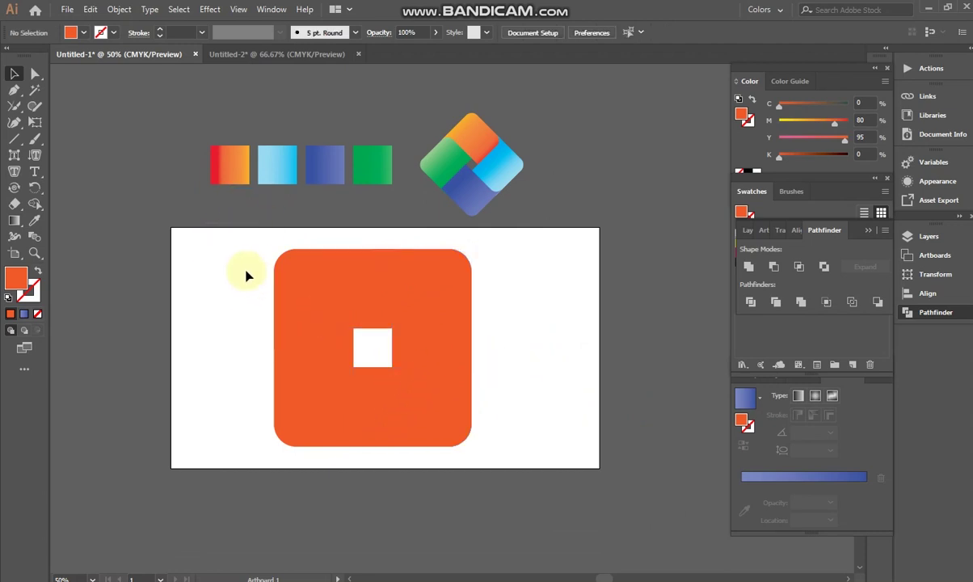
drag(470, 437, 481, 453)
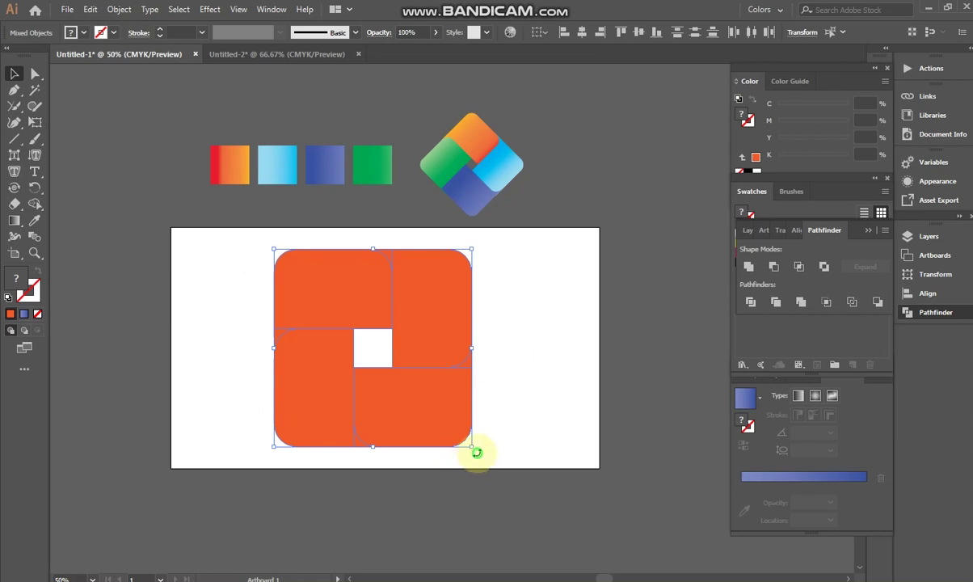
drag(413, 452, 472, 425)
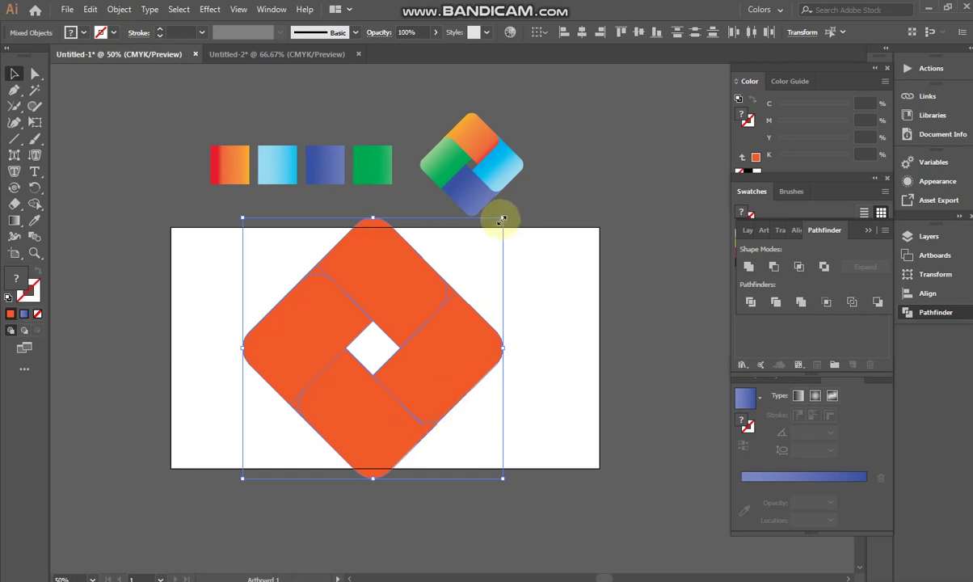
Shrink the diamond proportionally so it fits inside the artboard.
drag(501, 219, 483, 240)
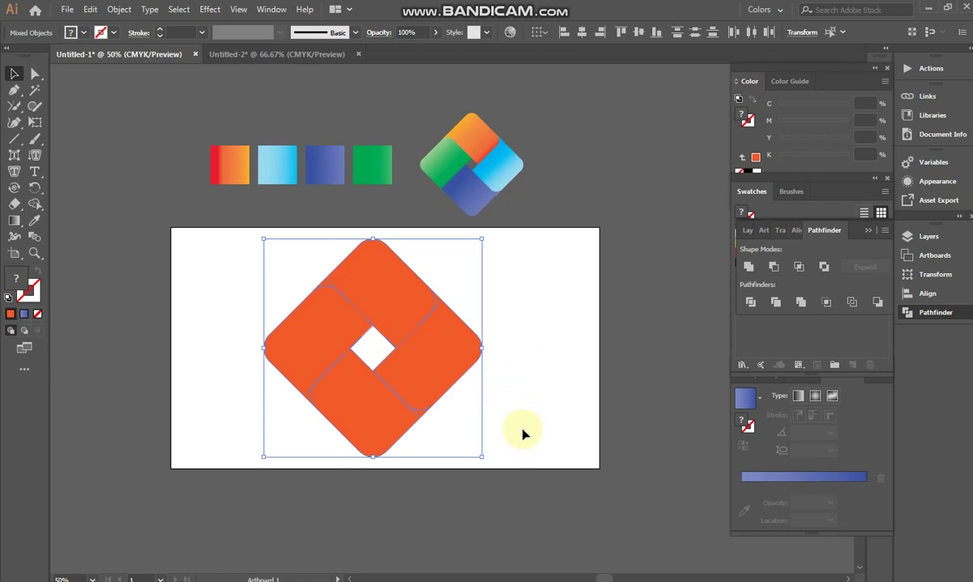
scroll(508, 418, down, 2)
scroll(509, 420, up, 1)
scroll(509, 420, up, 1)
scroll(509, 421, up, 1)
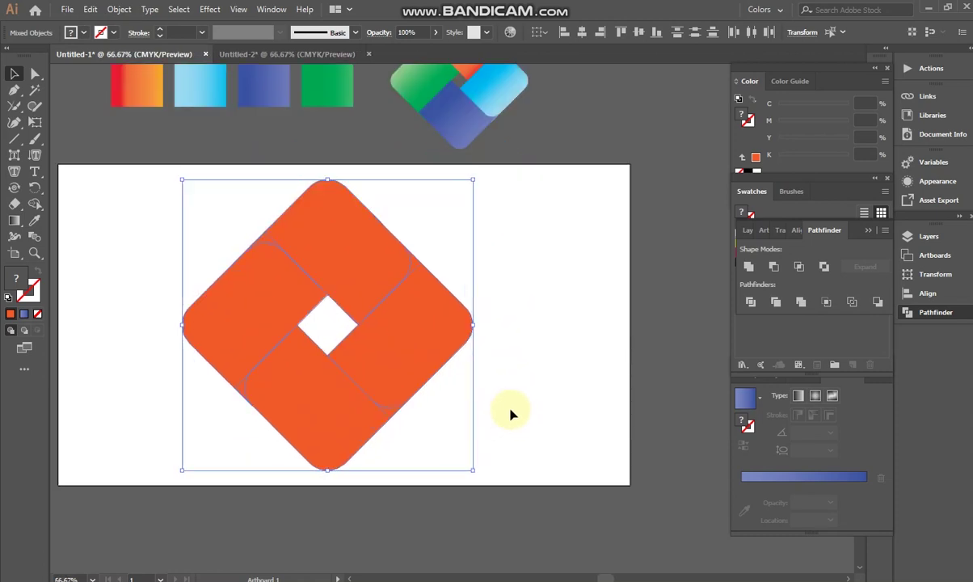
drag(521, 411, 545, 450)
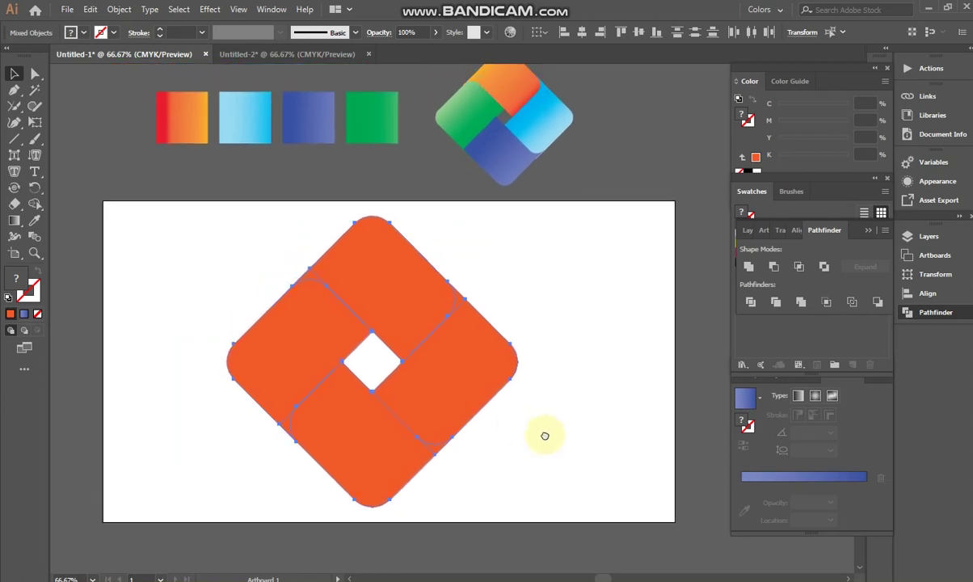
click(433, 331)
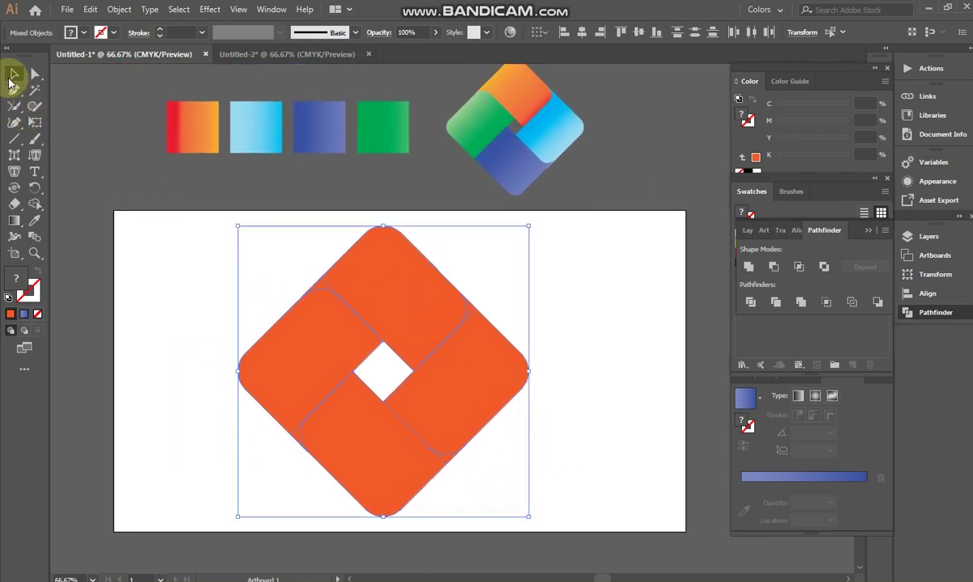
click(152, 334)
click(385, 285)
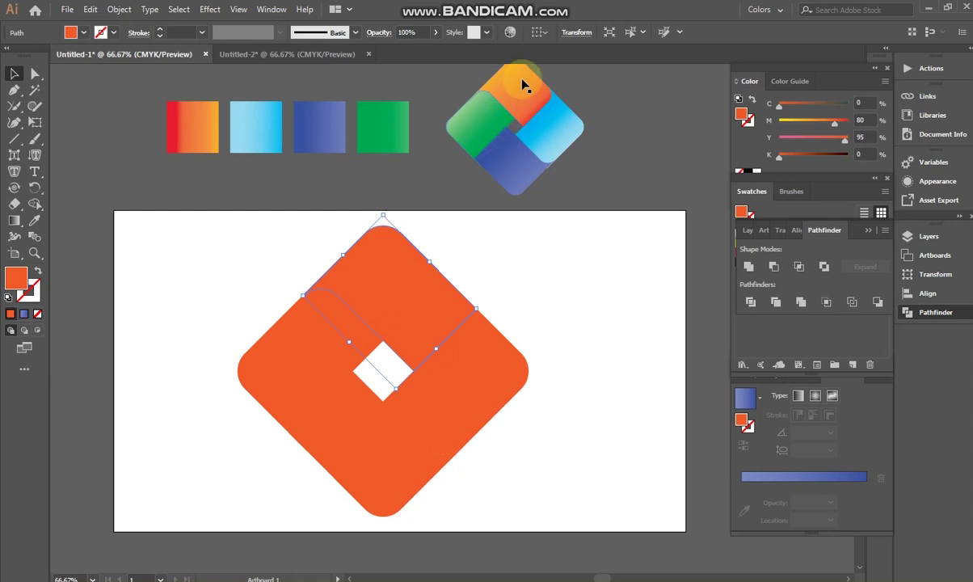
Eyedrop the orange-yellow gradient onto the top piece and the green gradient onto the left piece.
click(39, 210)
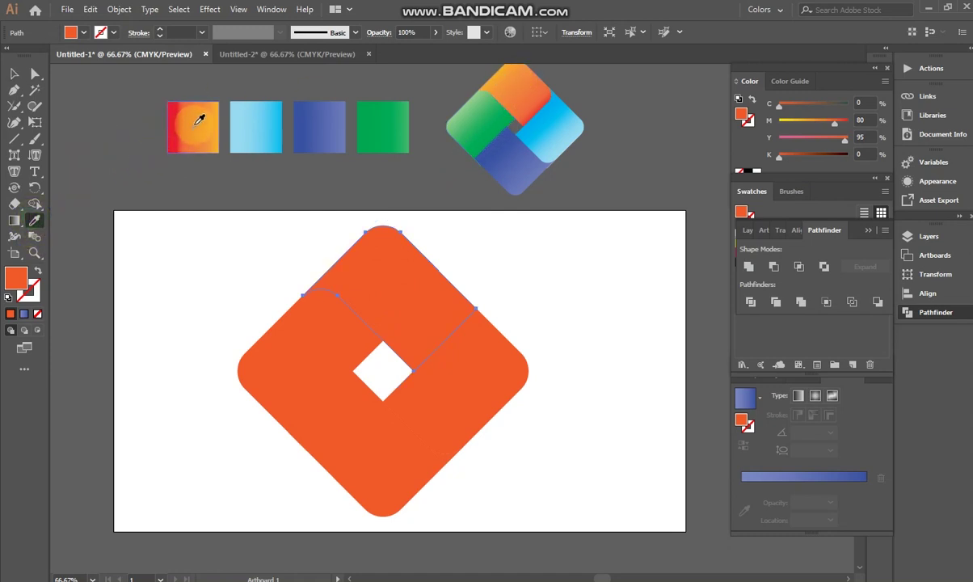
click(201, 120)
click(15, 76)
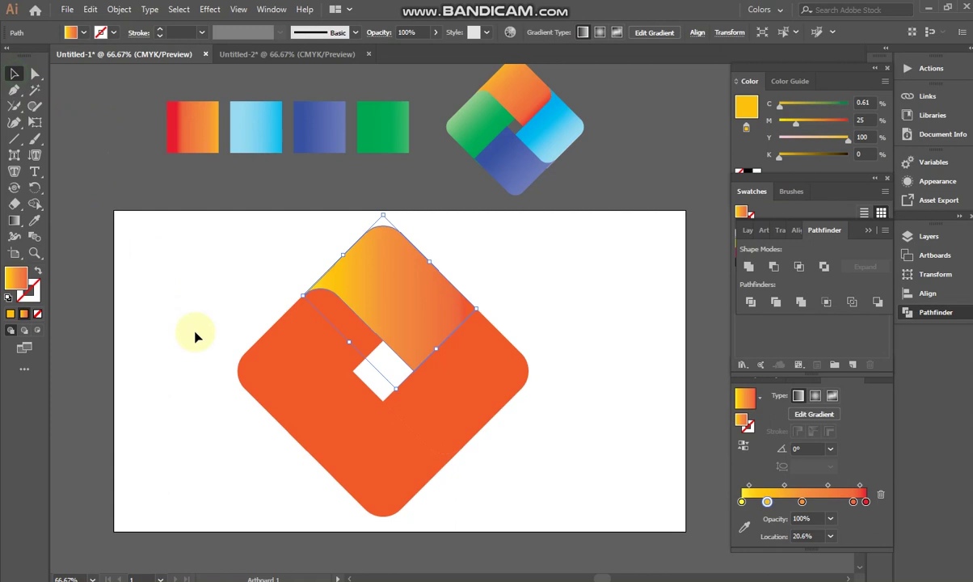
click(296, 367)
click(35, 219)
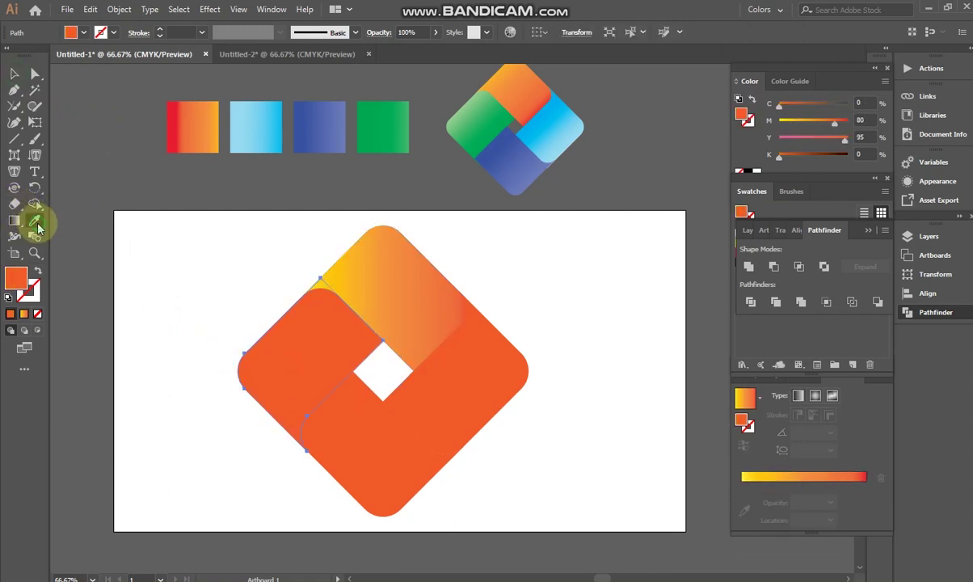
click(396, 123)
click(14, 73)
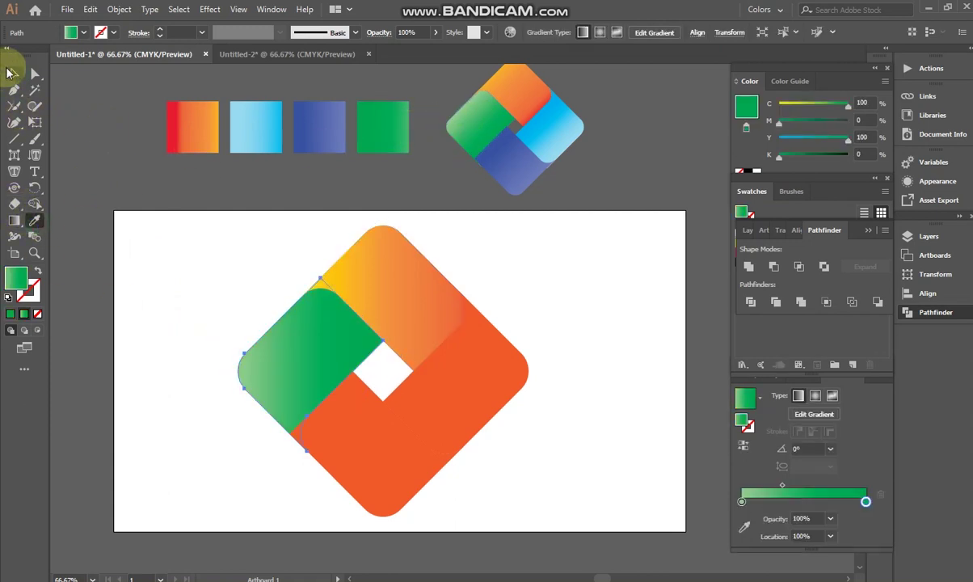
Eyedrop the navy gradient onto the bottom piece and the light-blue gradient onto the right piece.
click(380, 451)
click(36, 223)
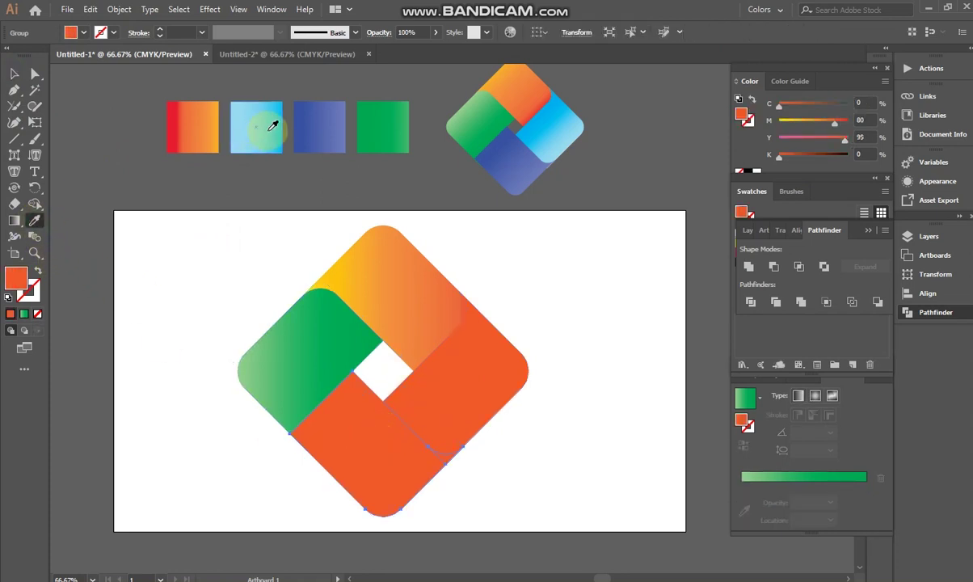
click(342, 119)
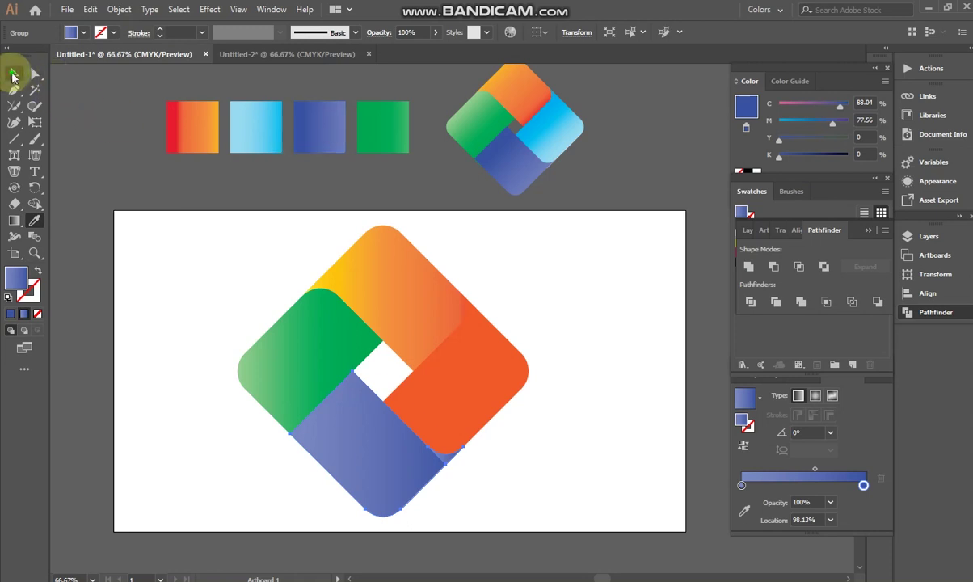
click(13, 75)
click(477, 376)
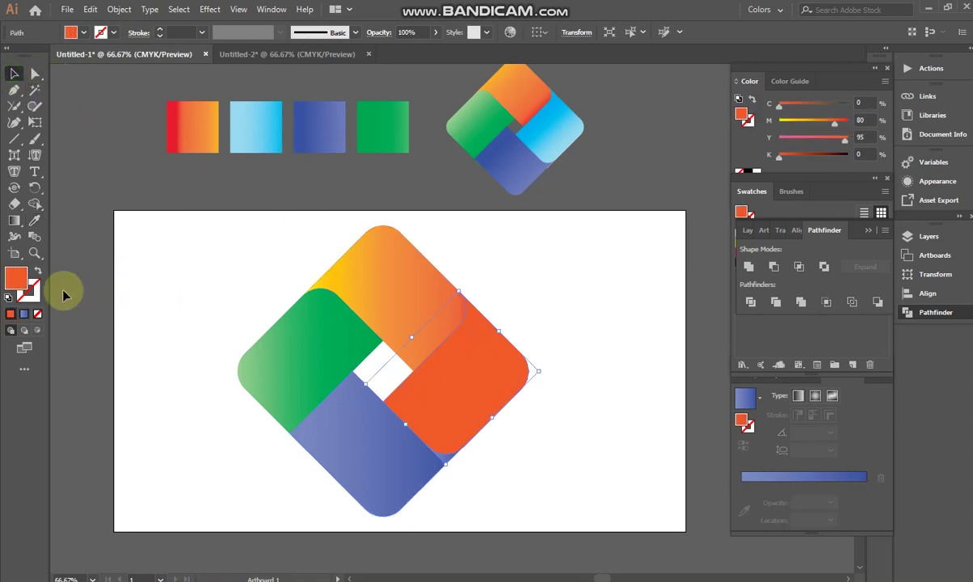
click(35, 220)
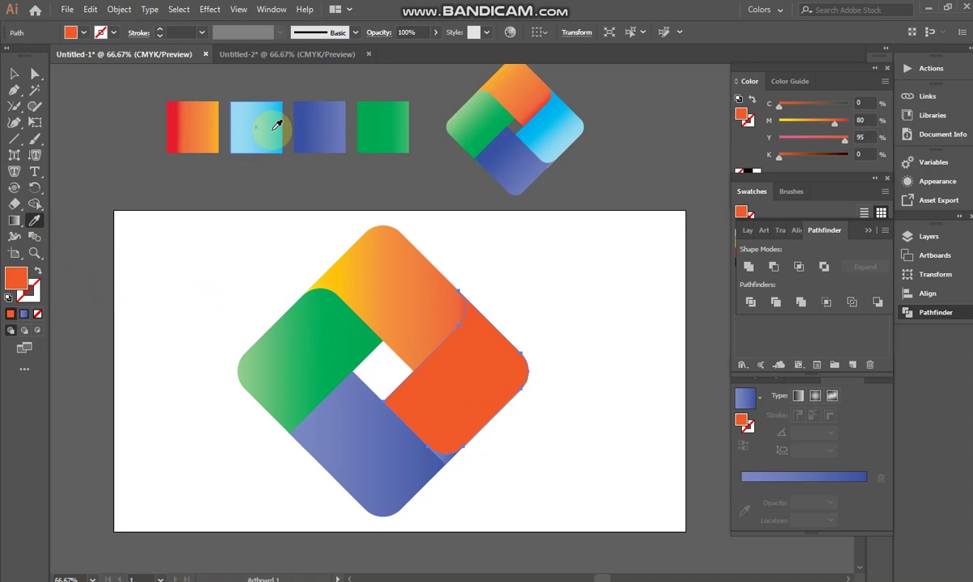
click(273, 128)
click(14, 73)
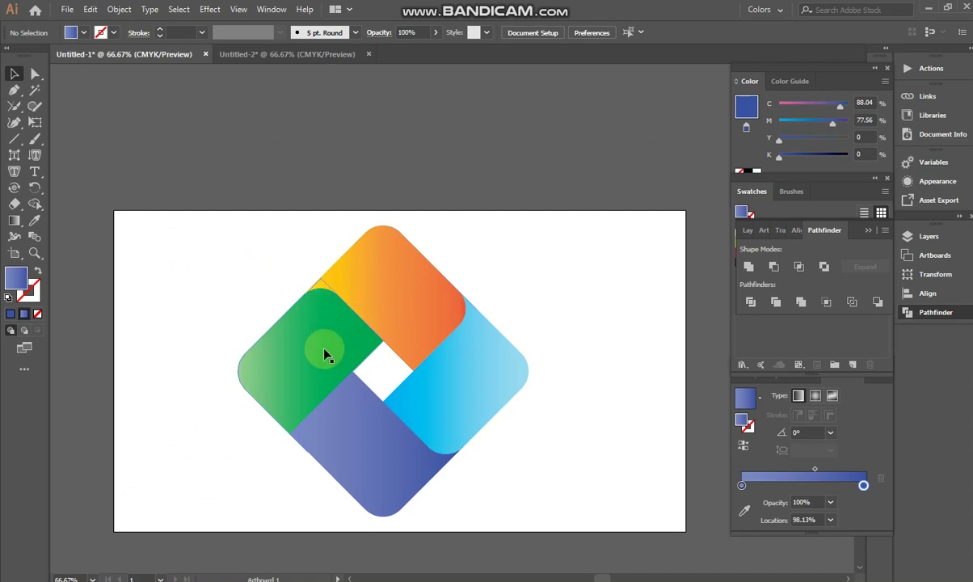
Select the logo group and nudge it right twice to centre it on the artboard.
drag(168, 239, 608, 502)
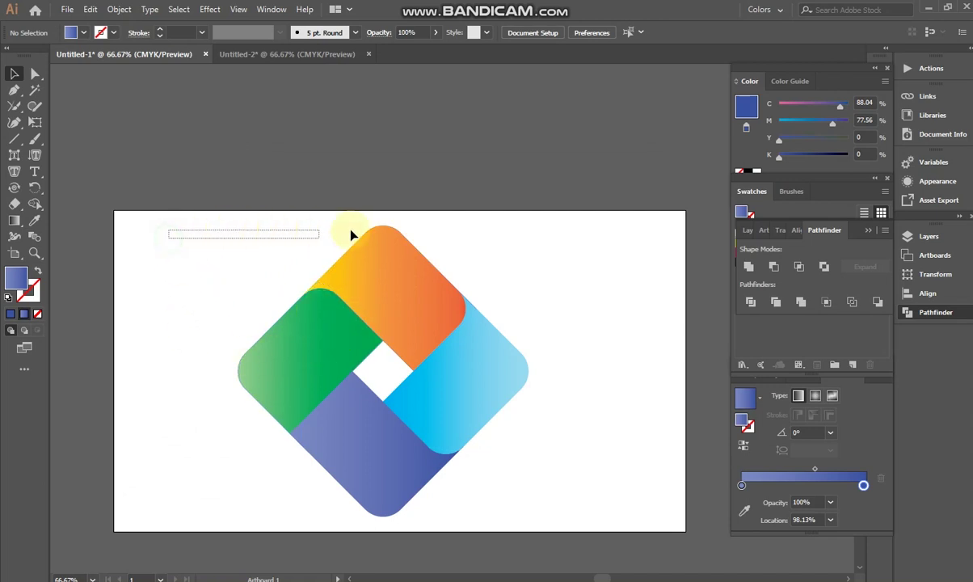
click(538, 156)
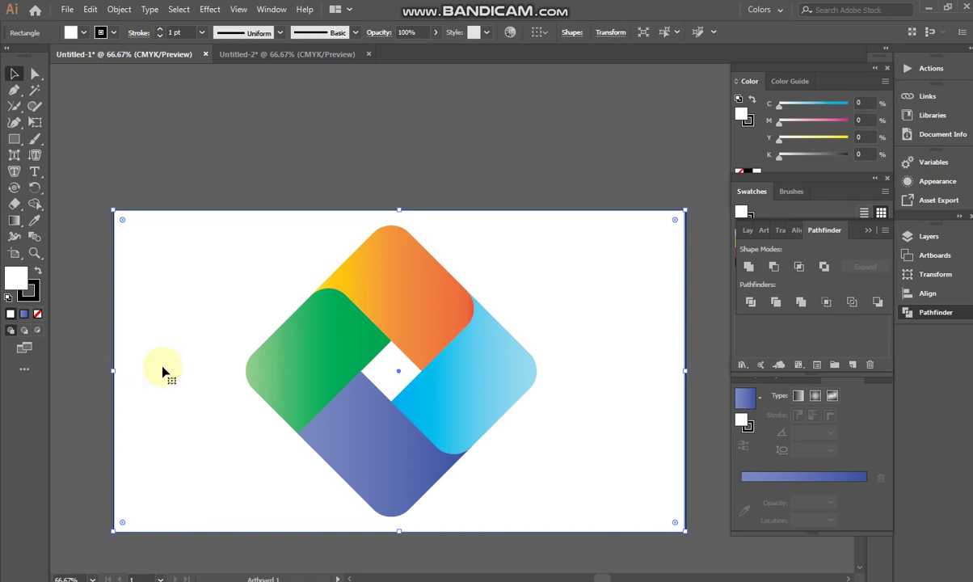
click(235, 172)
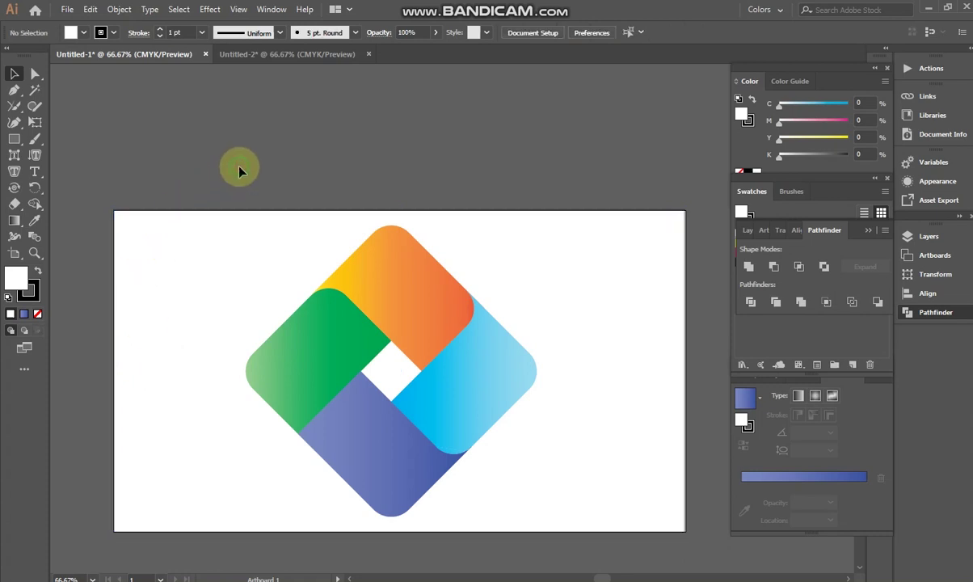
click(612, 339)
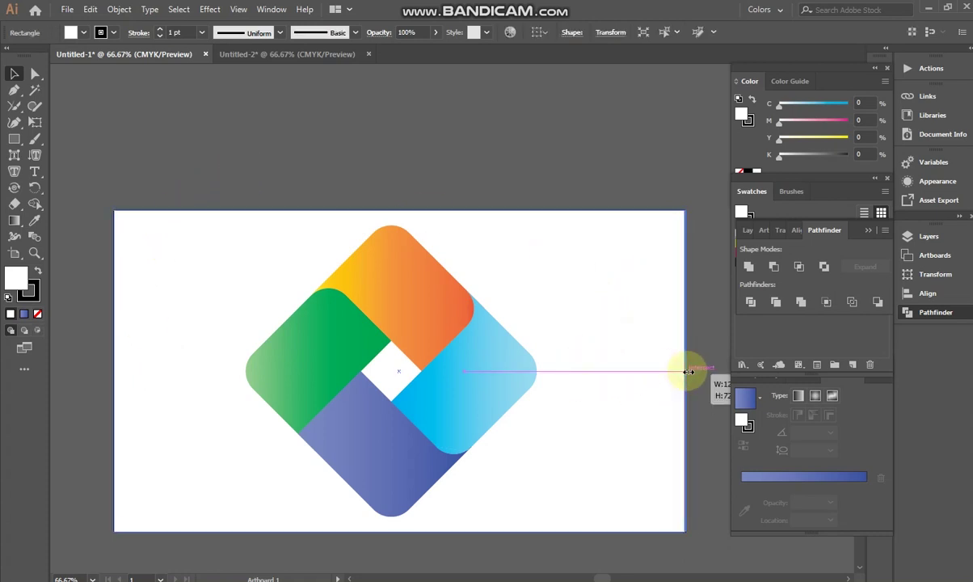
click(515, 174)
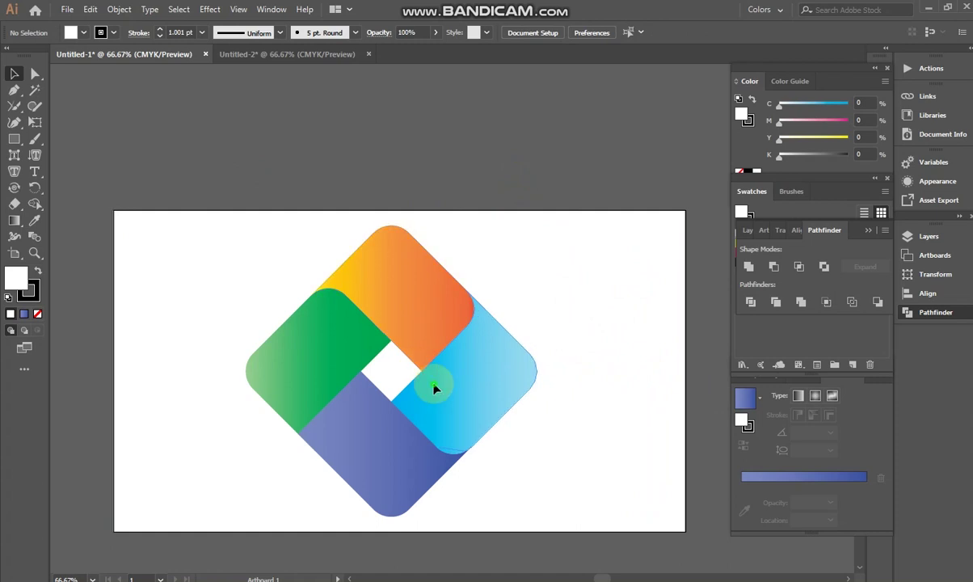
click(463, 404)
key(Right)
key(Right)
key(Right)
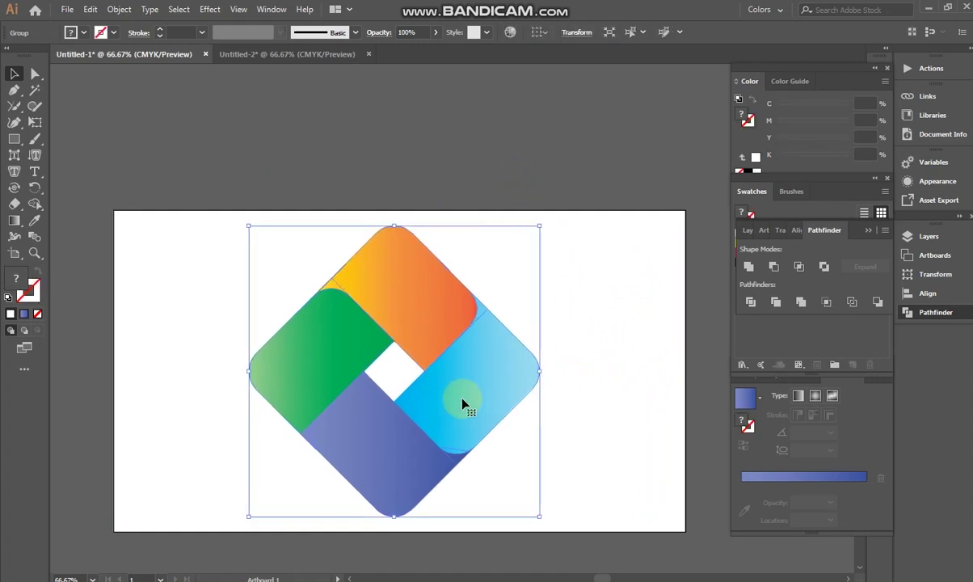
key(Right)
key(Right)
key(Right)
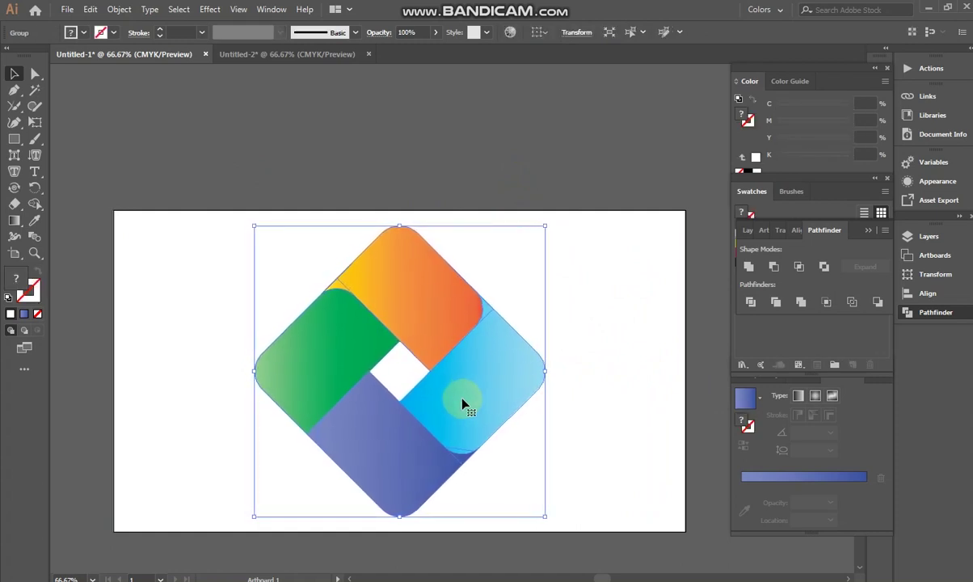
click(404, 214)
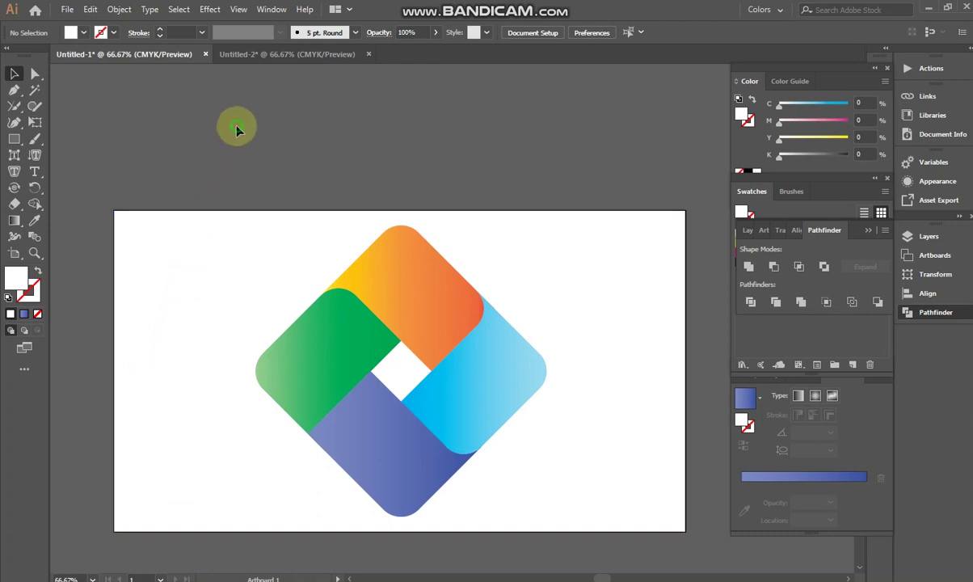
Drag the top piece's orange gradient stop toward the yellow end, to about 42%.
key(ctrl+a)
key(g)
drag(349, 243, 452, 343)
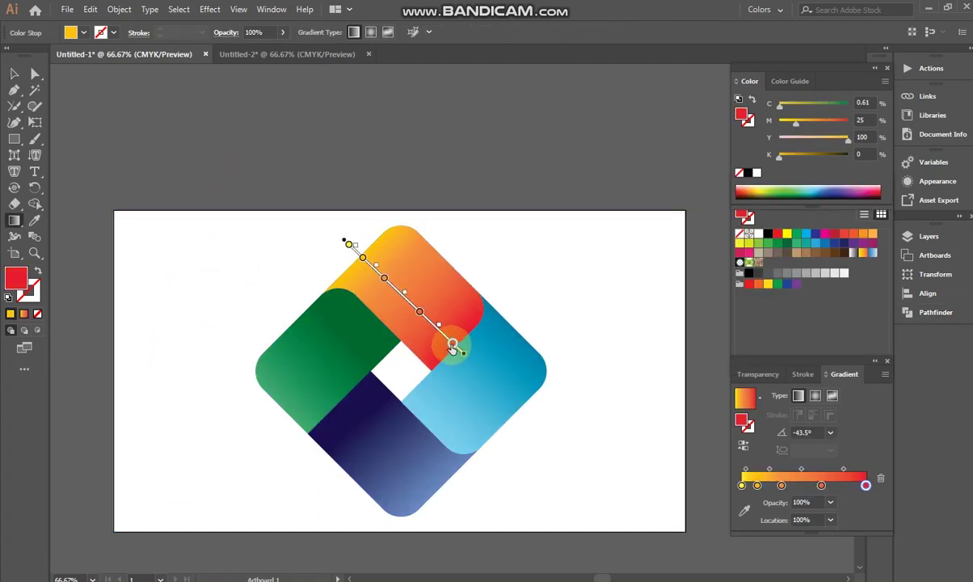
click(416, 311)
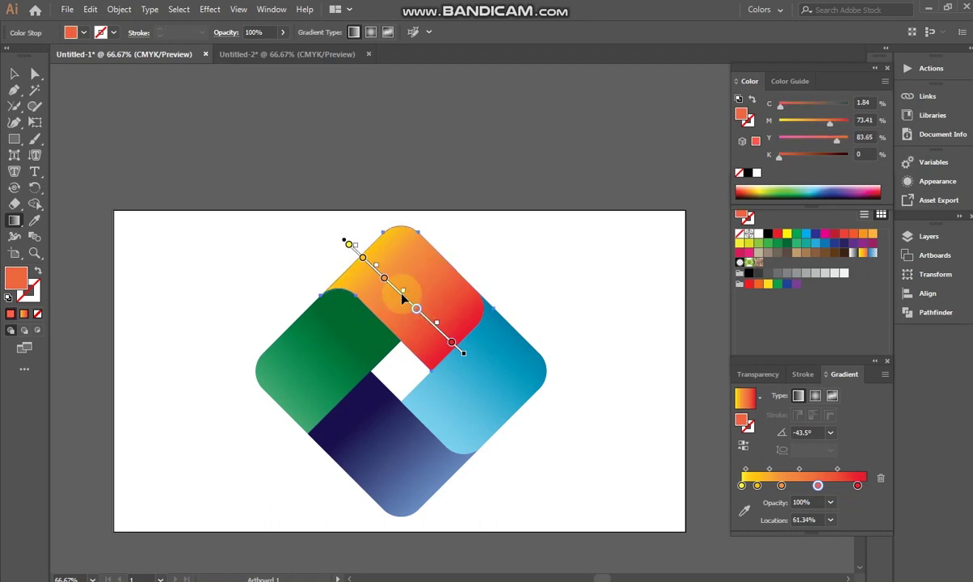
mouse_move(384, 278)
mouse_down()
mouse_move(377, 270)
mouse_move(402, 296)
mouse_up()
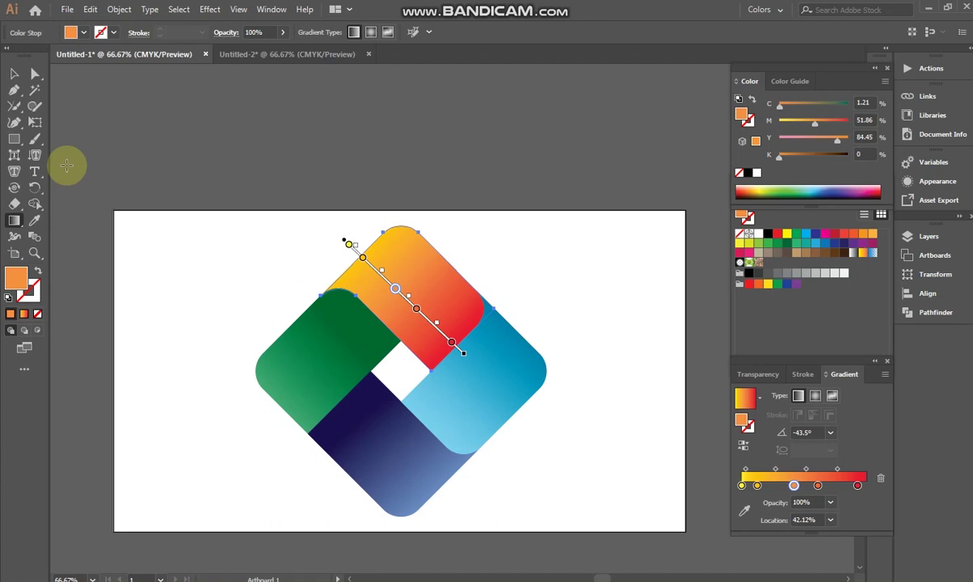
click(13, 74)
click(226, 315)
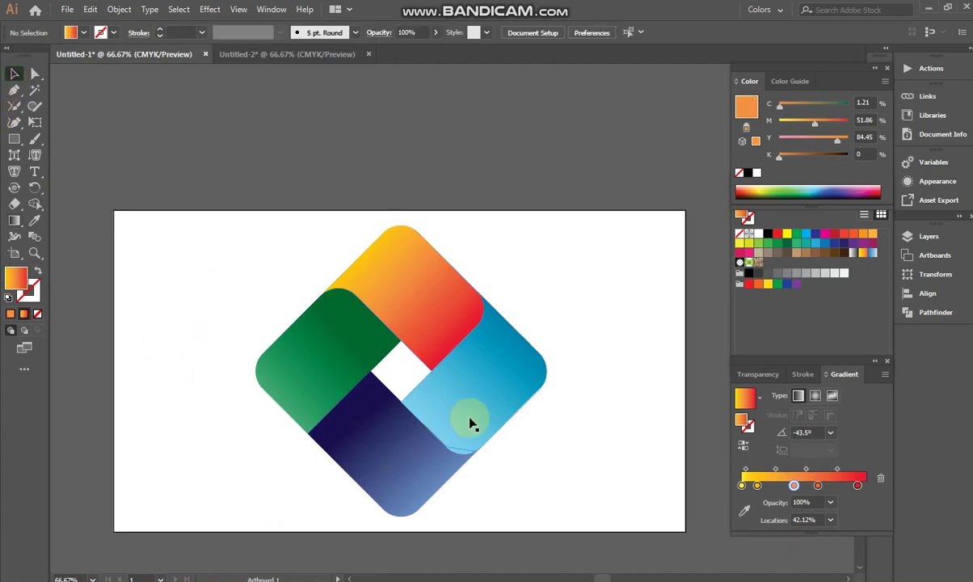
click(495, 398)
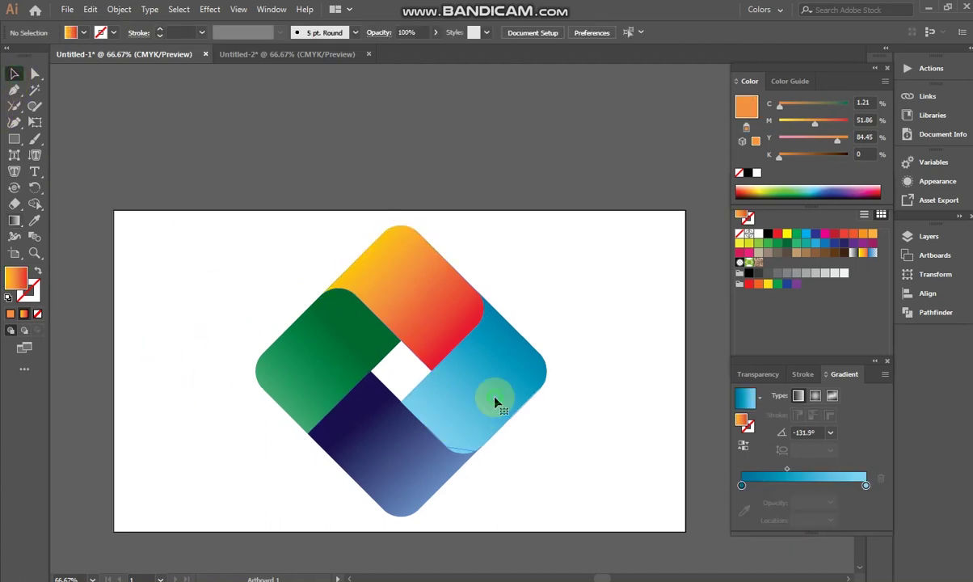
Redraw the cyan right piece's gradient vector diagonally across its length.
click(13, 220)
drag(548, 320, 426, 460)
click(14, 73)
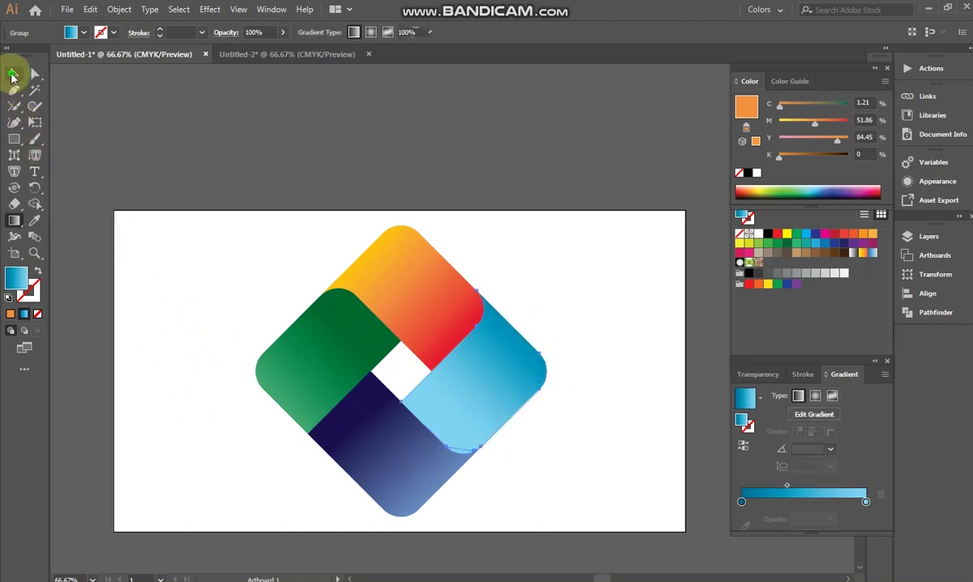
click(211, 380)
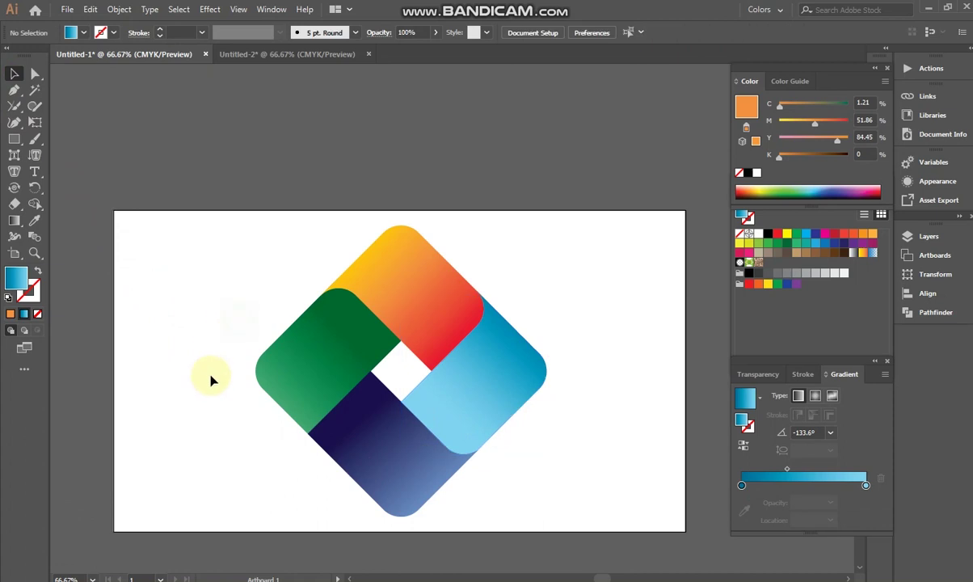
Redraw the navy bottom piece's gradient along its length at 147.9°.
click(397, 482)
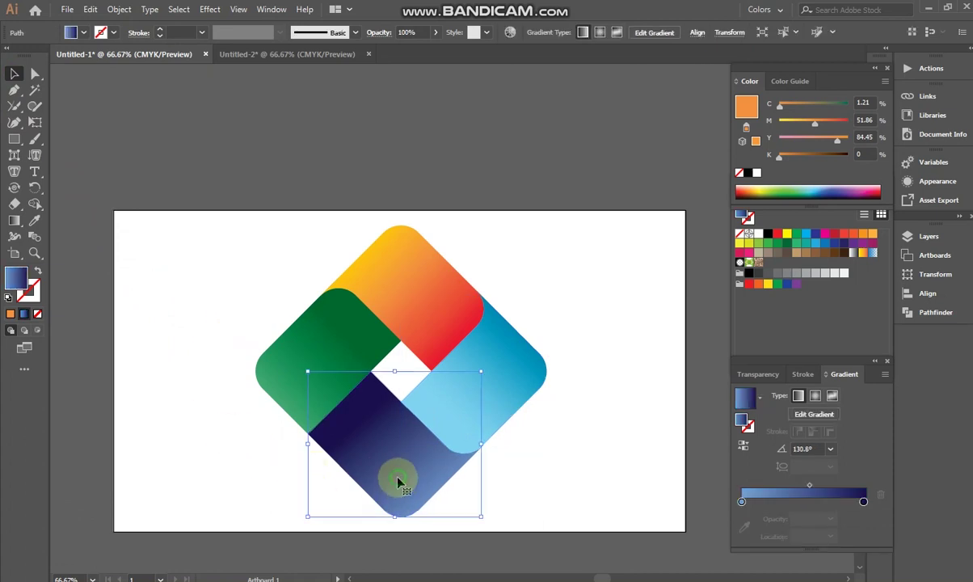
click(14, 220)
drag(461, 496, 338, 418)
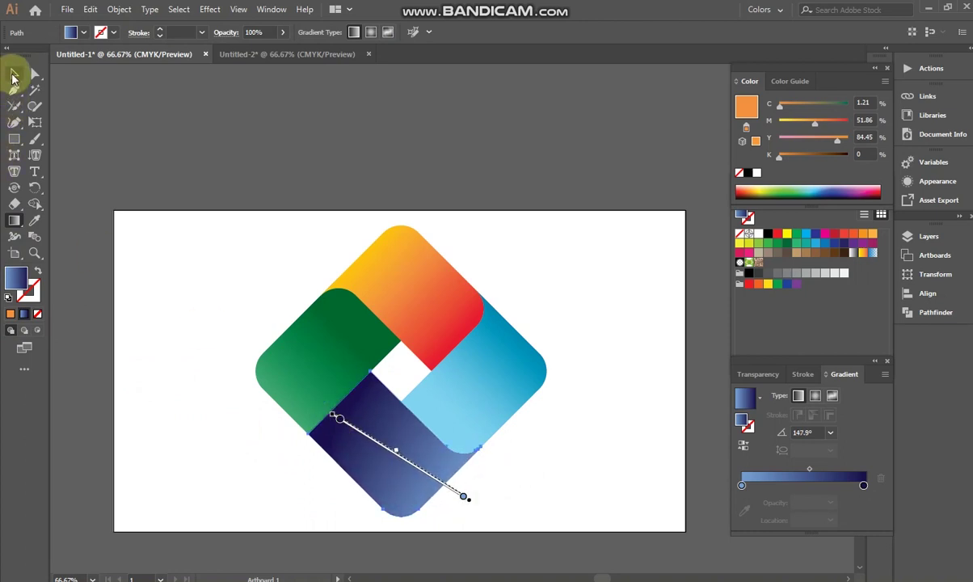
click(14, 74)
click(214, 527)
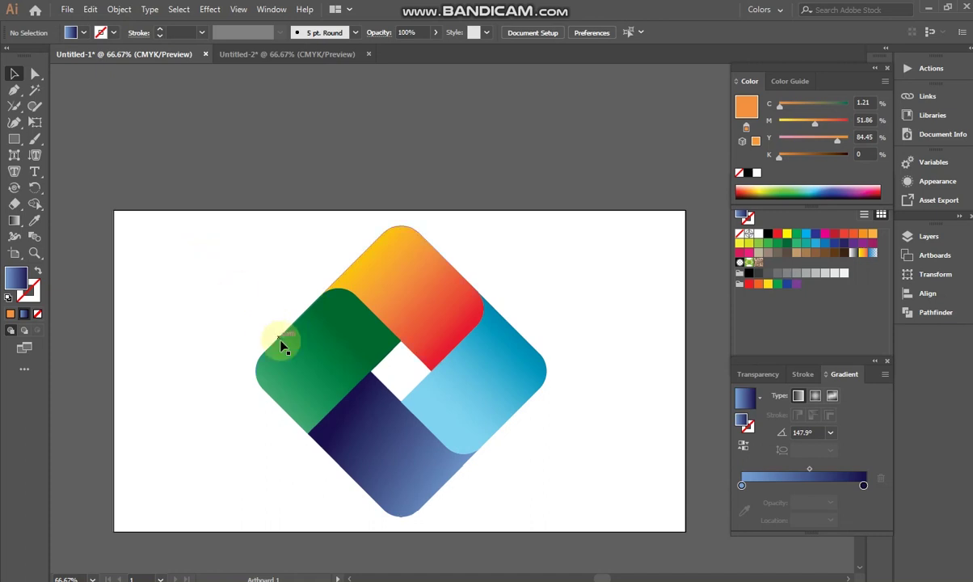
Redraw the green piece's gradient at 71.6°, lighter at lower left to dark green at top, then deselect.
click(297, 369)
click(14, 220)
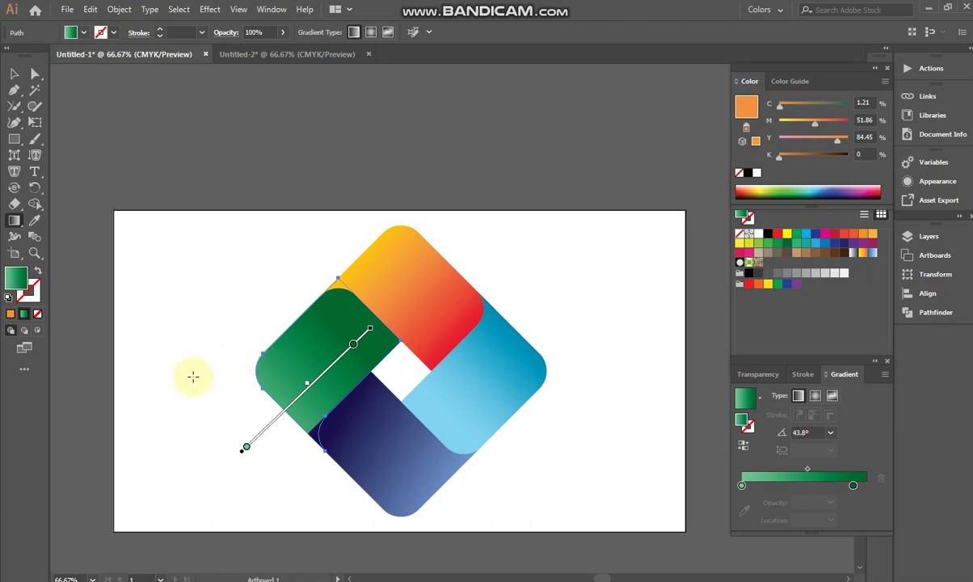
drag(193, 377, 366, 330)
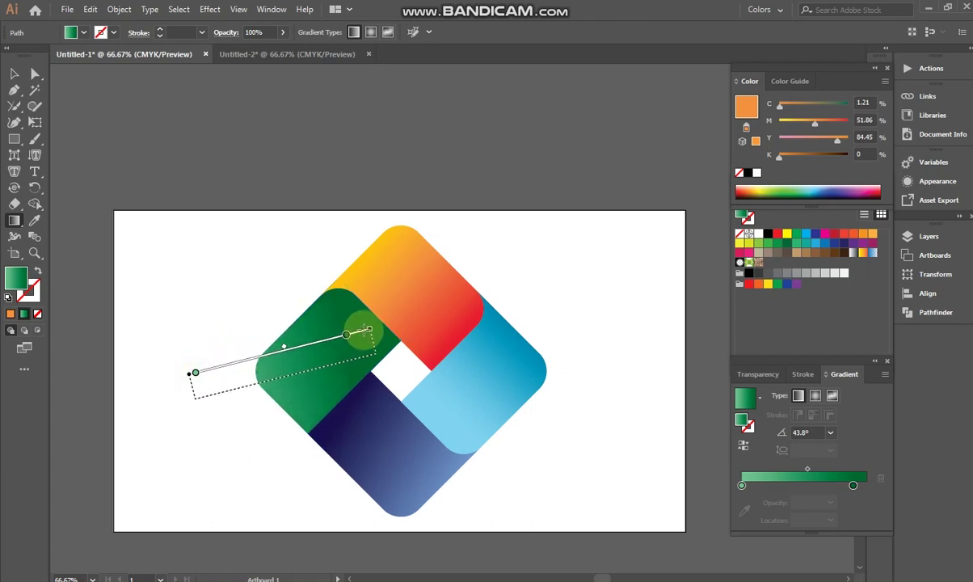
drag(366, 330, 392, 327)
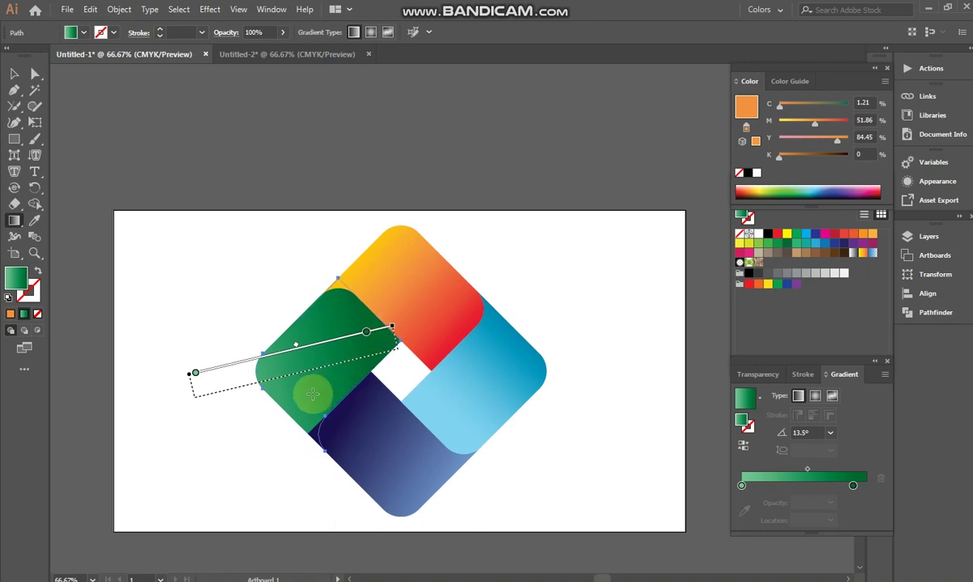
mouse_move(280, 442)
mouse_down()
mouse_move(320, 306)
mouse_move(318, 327)
mouse_up()
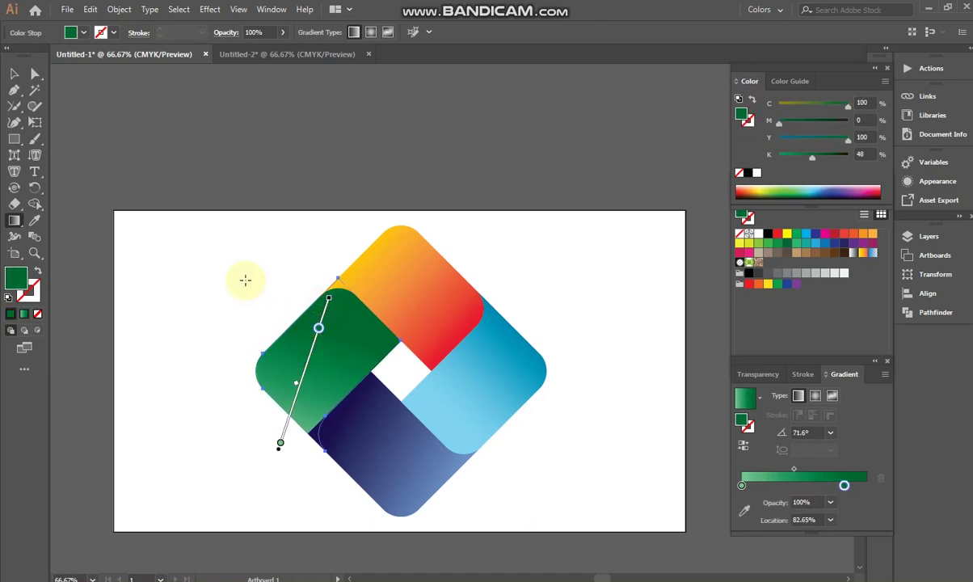
click(20, 73)
click(187, 254)
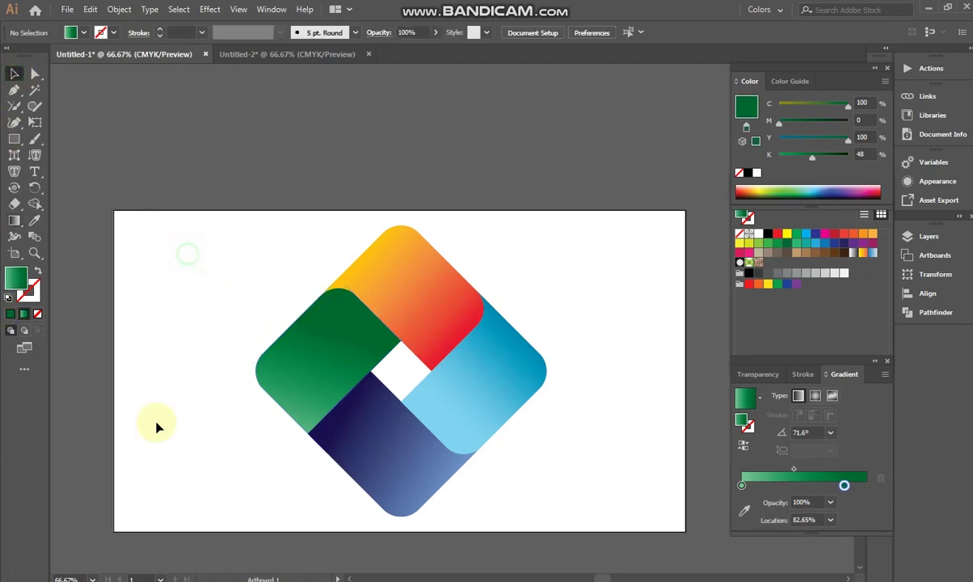